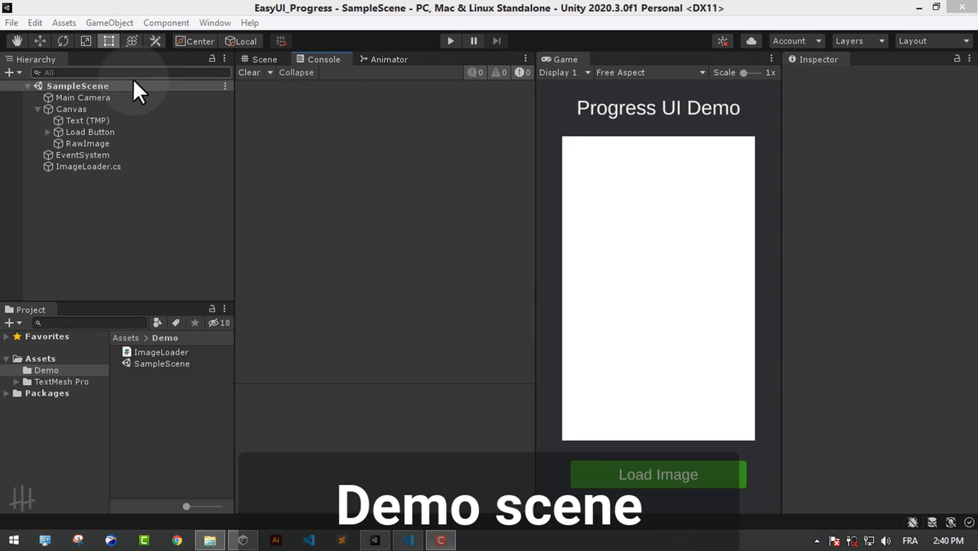
# Step: Inspect the Canvas, RawImage and ImageLoader.cs objects and the ImageLoader script, then bring up VS Code
pyautogui.click(38, 109)
pyautogui.click(39, 108)
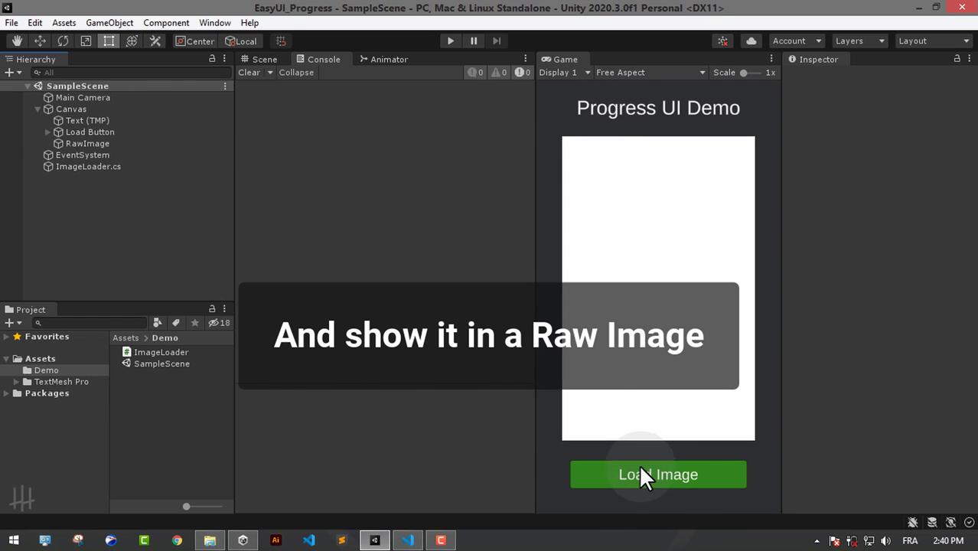
pyautogui.click(72, 144)
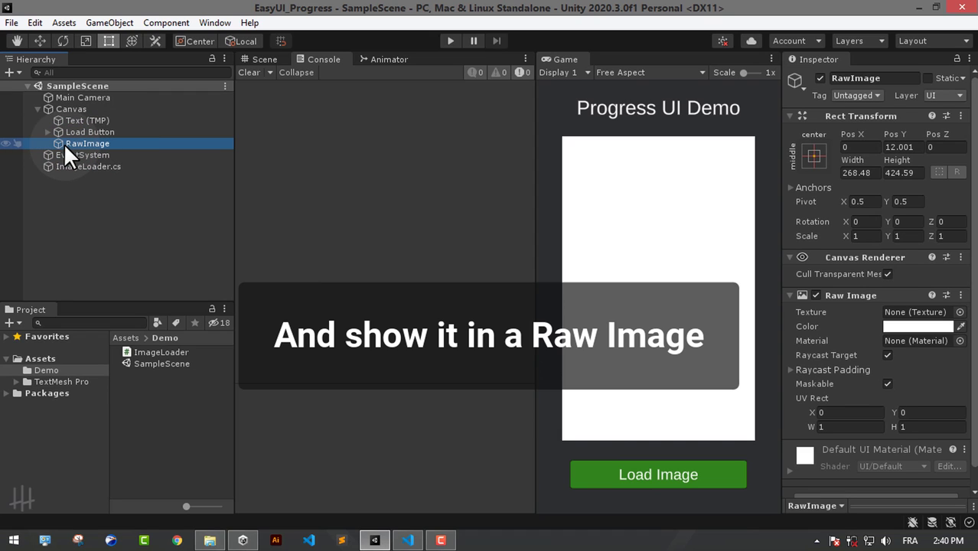
pyautogui.click(68, 166)
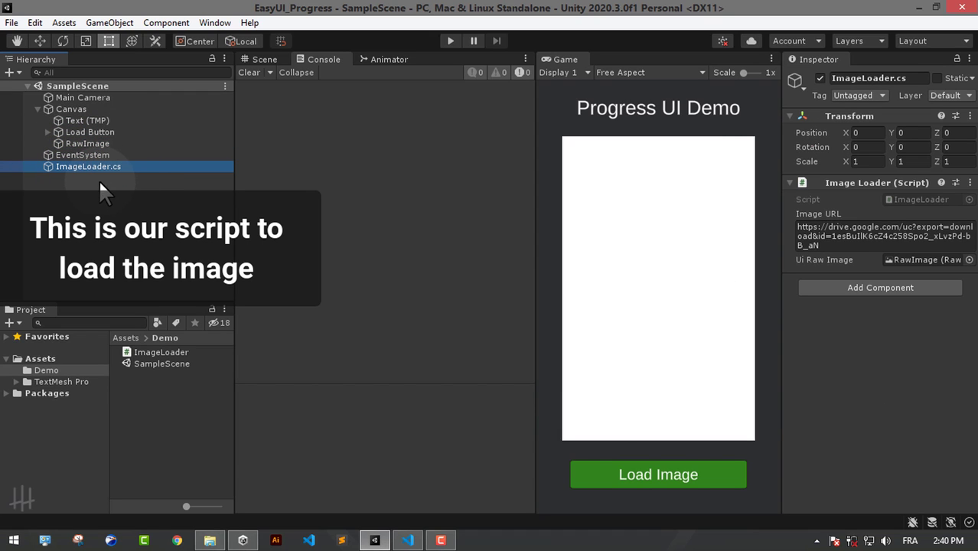
pyautogui.click(147, 352)
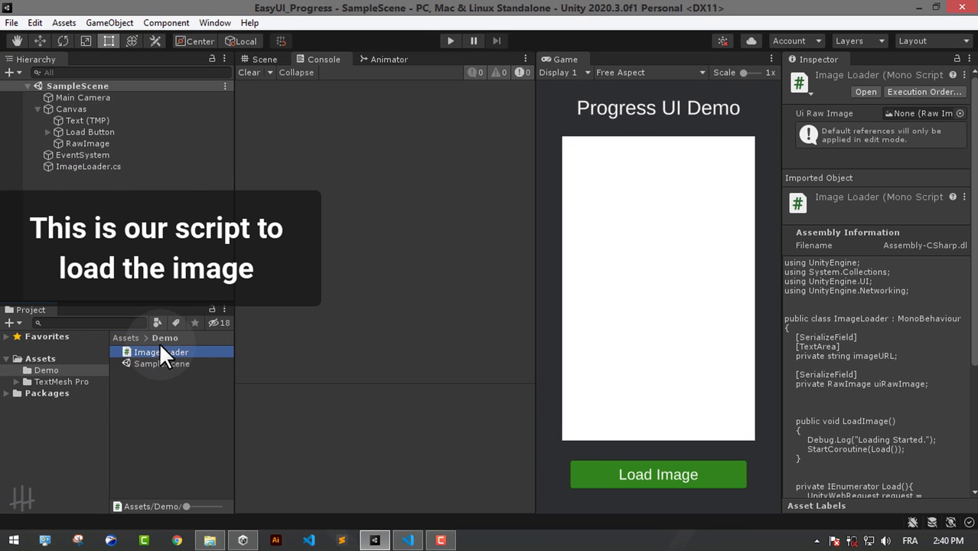
pyautogui.click(407, 536)
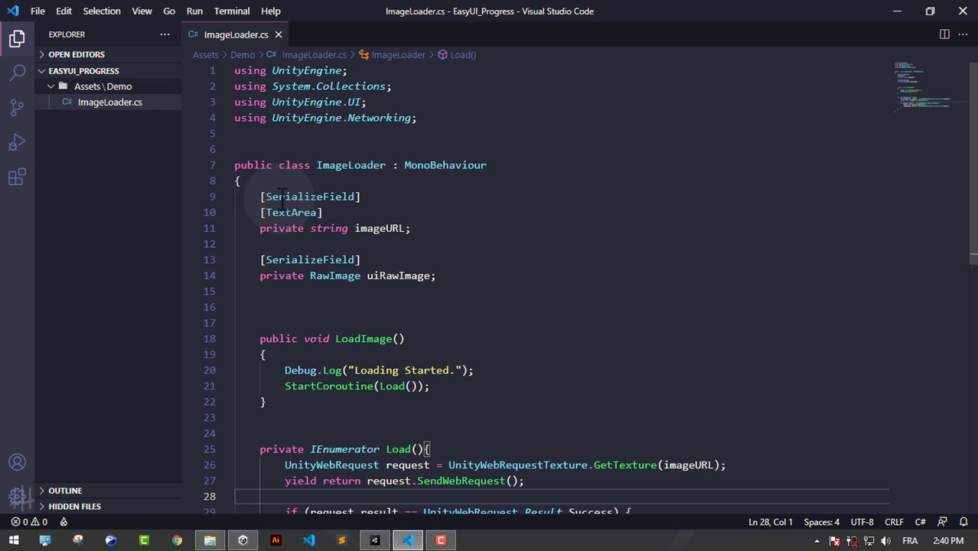
# Step: Review the imageURL and uiRawImage fields in ImageLoader.cs
pyautogui.moveTo(422, 228); pyautogui.dragTo(349, 229)
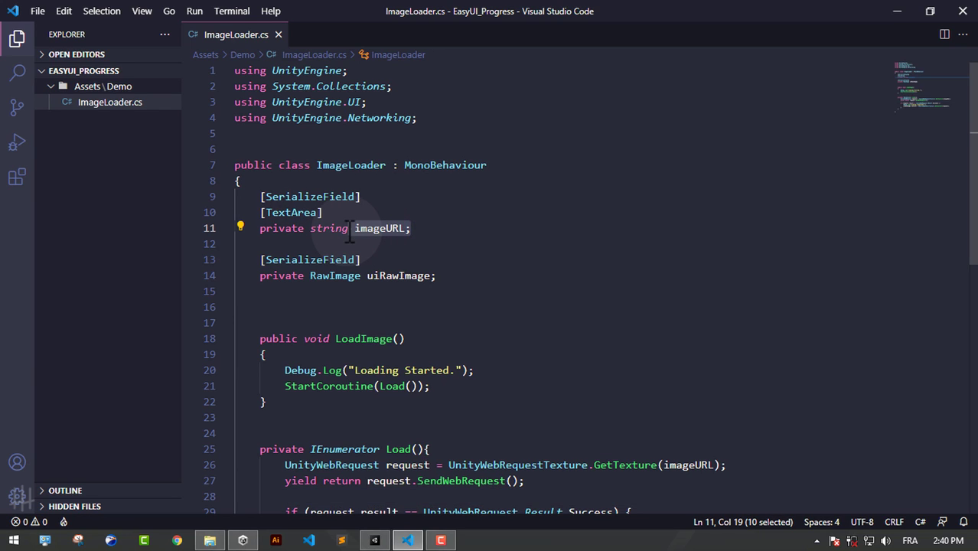
pyautogui.moveTo(438, 275); pyautogui.dragTo(368, 277)
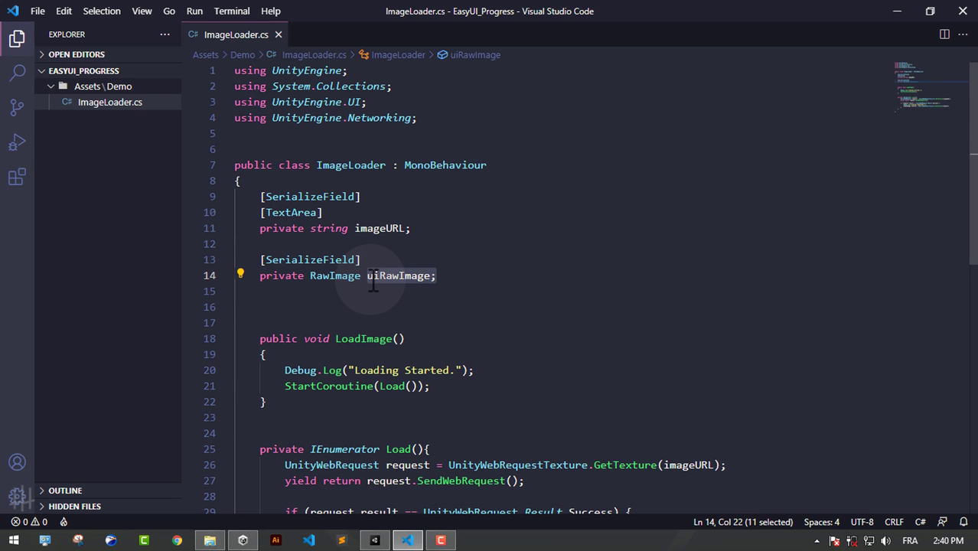
pyautogui.click(404, 307)
pyautogui.scroll(-3, 404, 304)
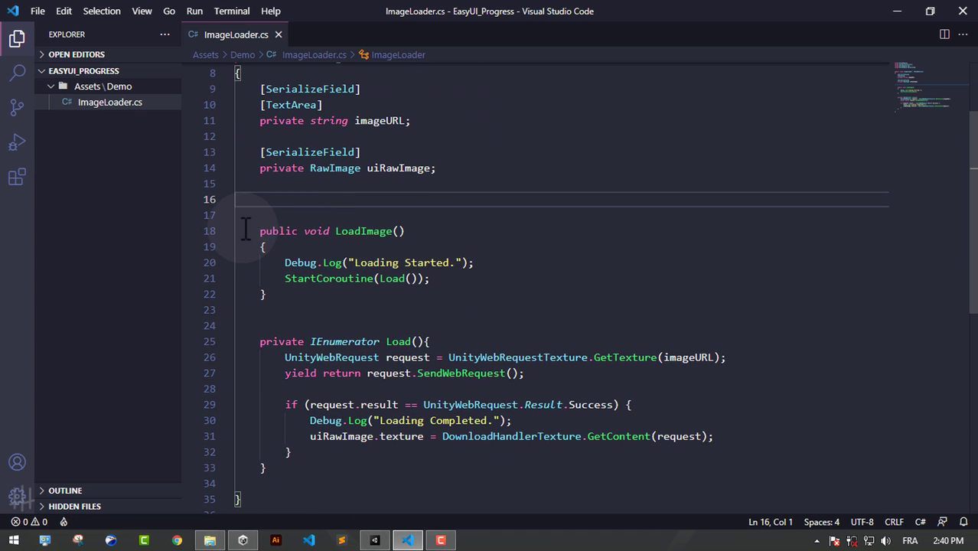
# Step: Read through LoadImage, its Load() call, and the uiRawImage.texture assignment in the Load coroutine
pyautogui.moveTo(245, 229); pyautogui.dragTo(429, 297)
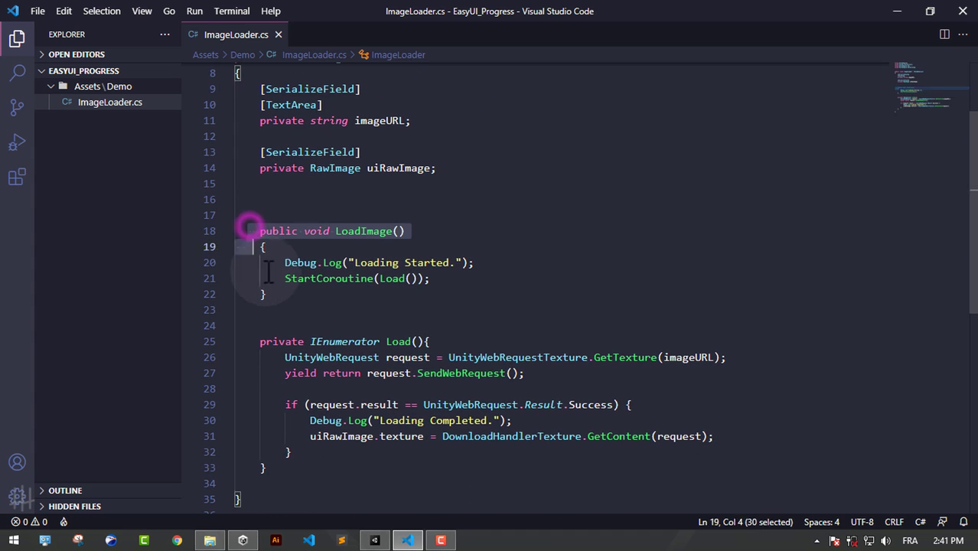
pyautogui.click(480, 262)
pyautogui.moveTo(381, 279); pyautogui.dragTo(413, 279)
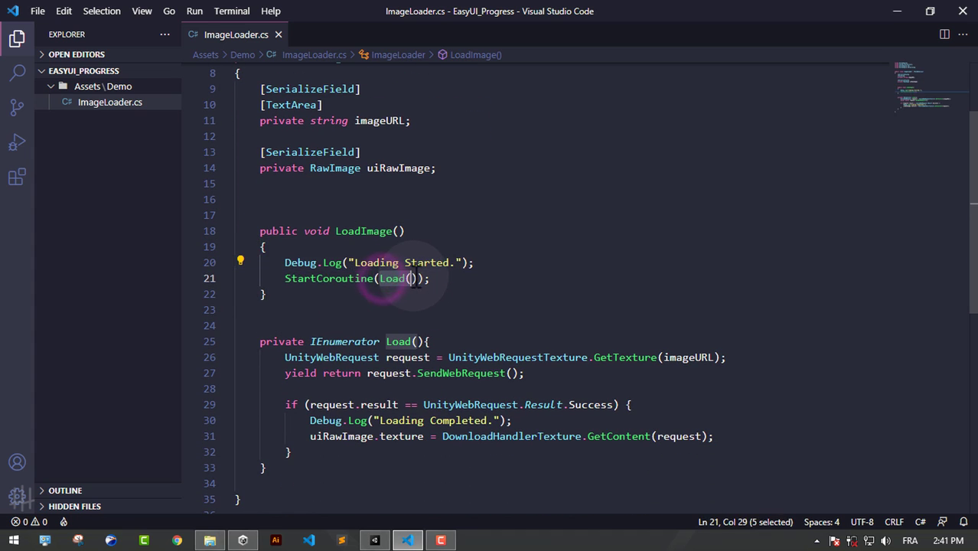
pyautogui.moveTo(386, 341); pyautogui.dragTo(422, 342)
pyautogui.scroll(-2, 409, 336)
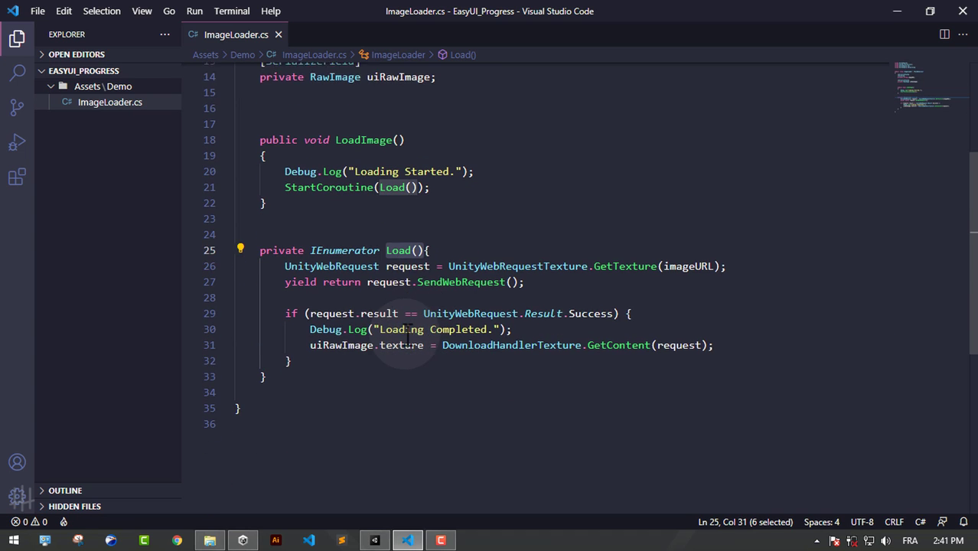
pyautogui.scroll(-1, 410, 337)
pyautogui.click(323, 372)
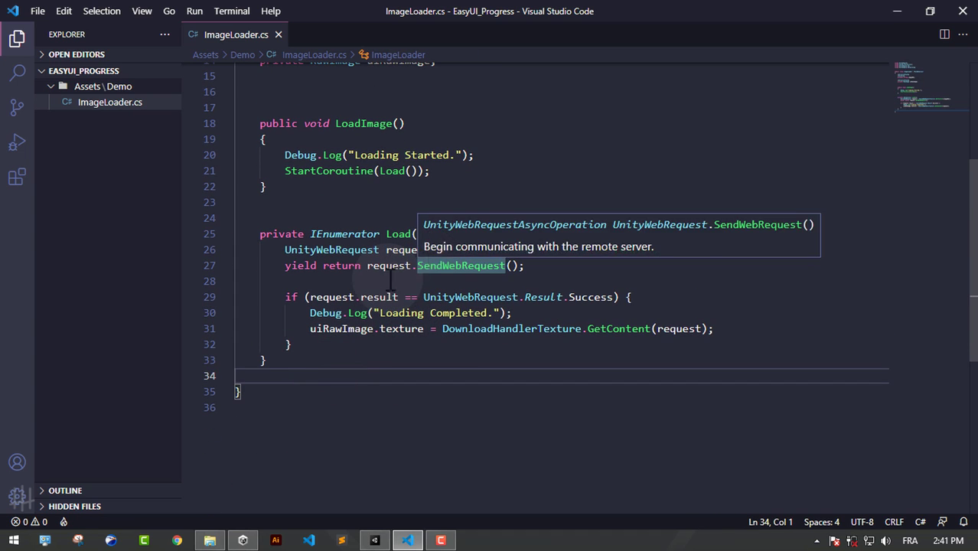
pyautogui.moveTo(310, 329); pyautogui.dragTo(424, 330)
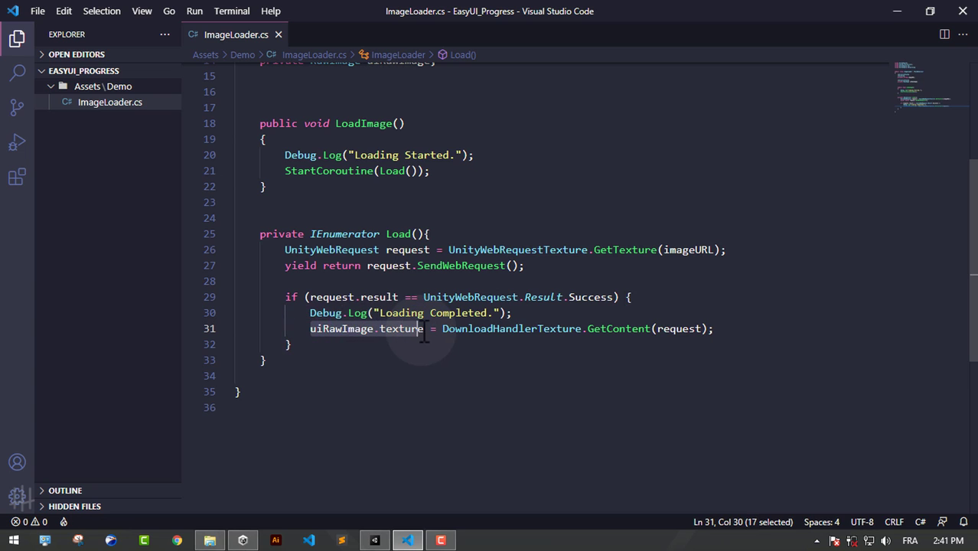
pyautogui.click(432, 475)
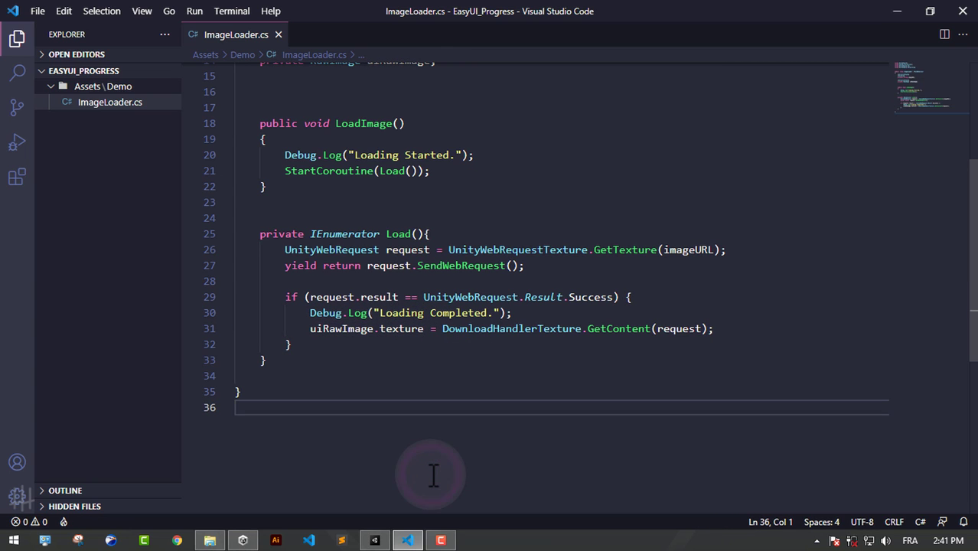
# Step: Back in Unity, select the ImageLoader.cs object and check its Image URL value
pyautogui.click(374, 540)
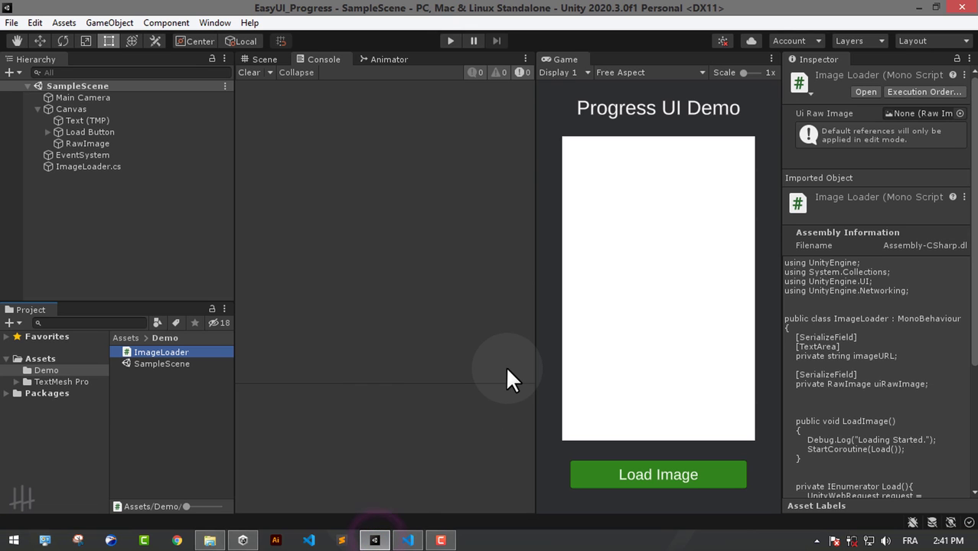
pyautogui.click(115, 166)
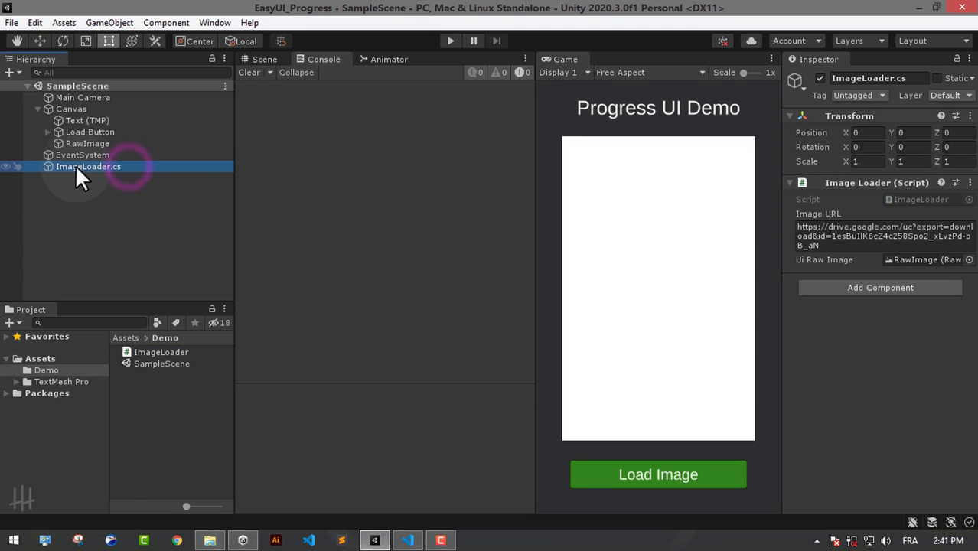
pyautogui.click(824, 243)
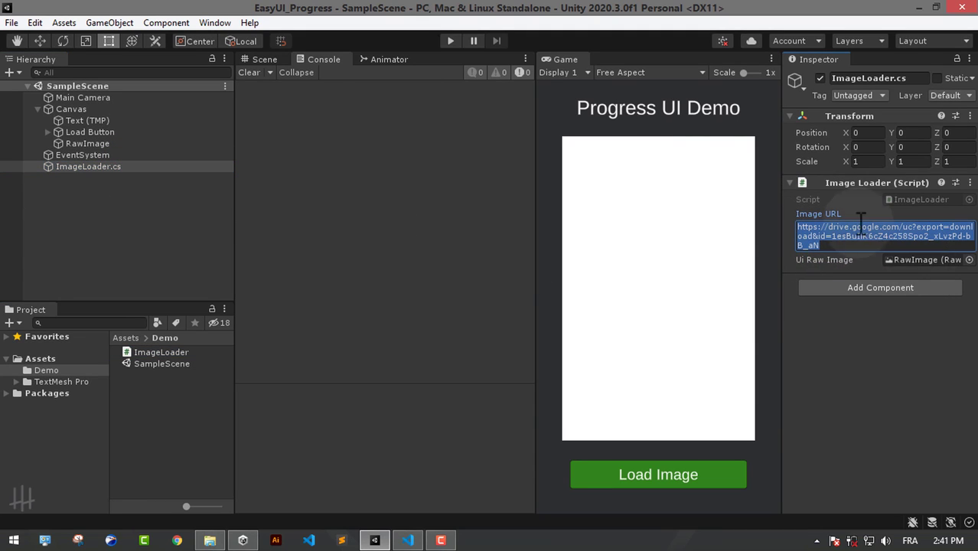
# Step: Play the scene, click Load Image to load the picture, then stop play
pyautogui.click(450, 41)
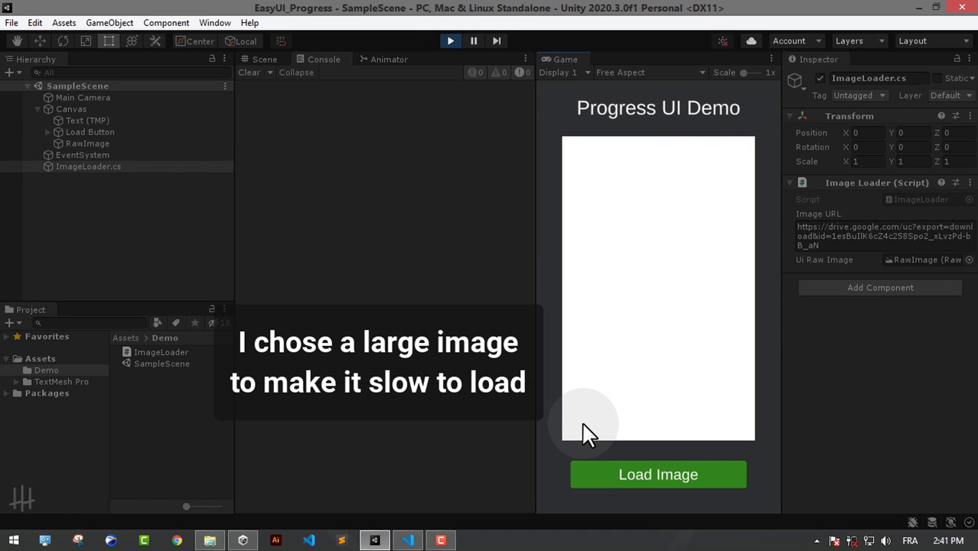
pyautogui.click(654, 471)
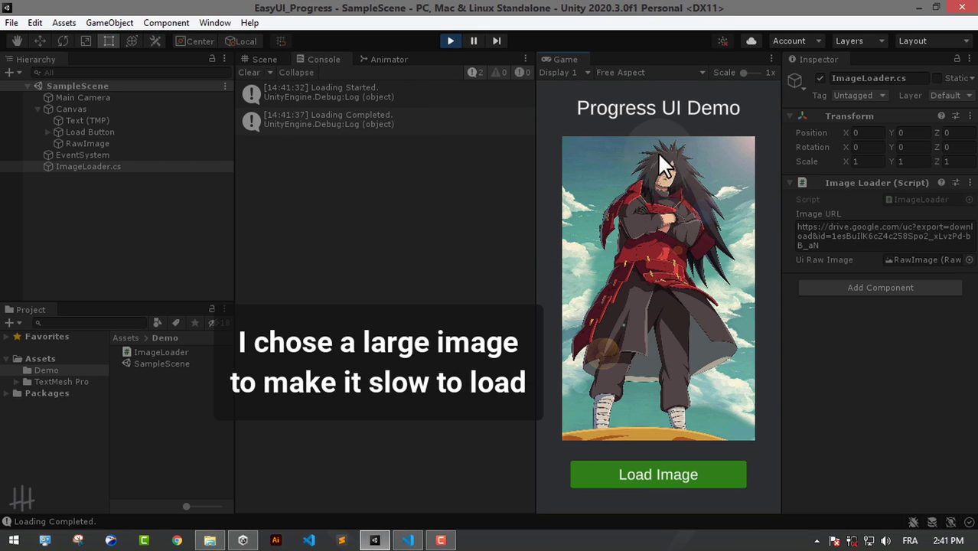
pyautogui.click(522, 73)
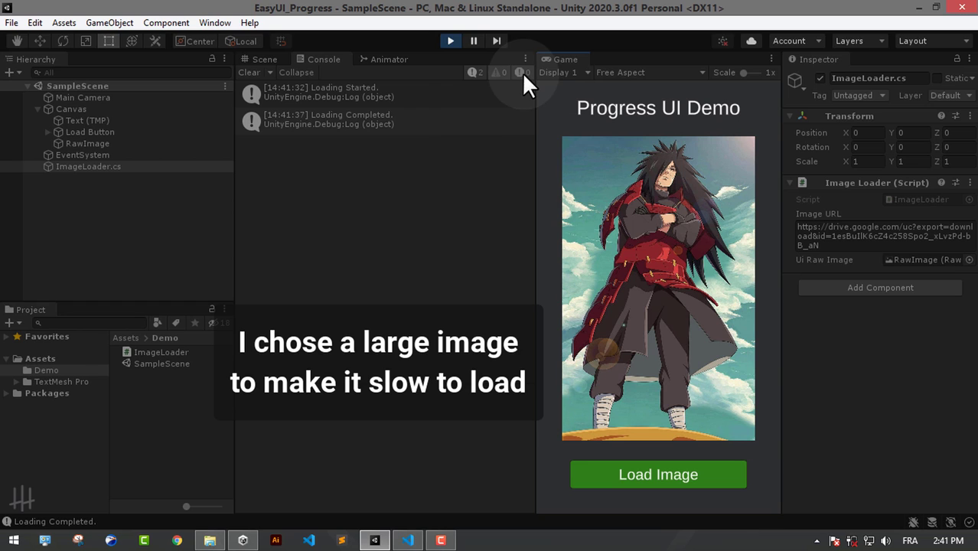
pyautogui.click(451, 40)
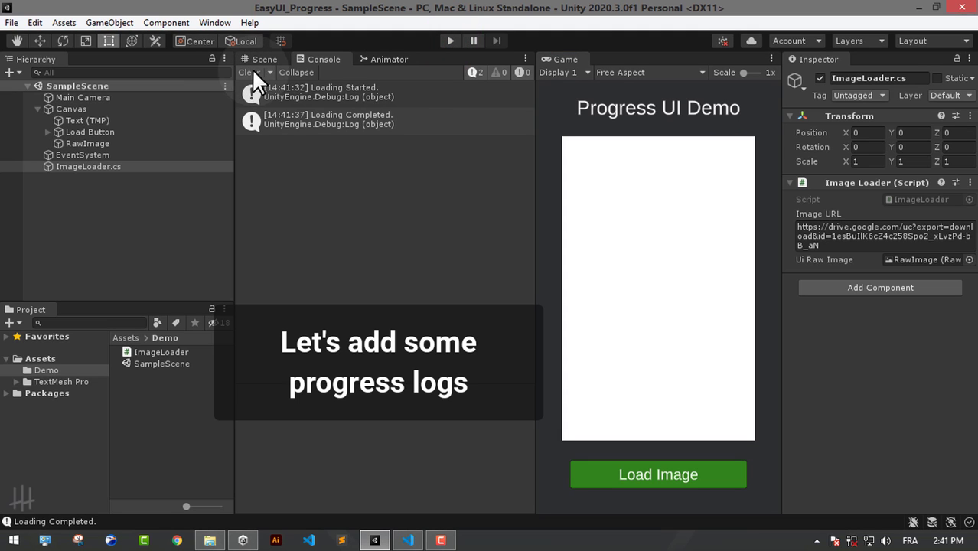
# Step: Clear the Console messages and return to ImageLoader.cs in VS Code
pyautogui.click(253, 71)
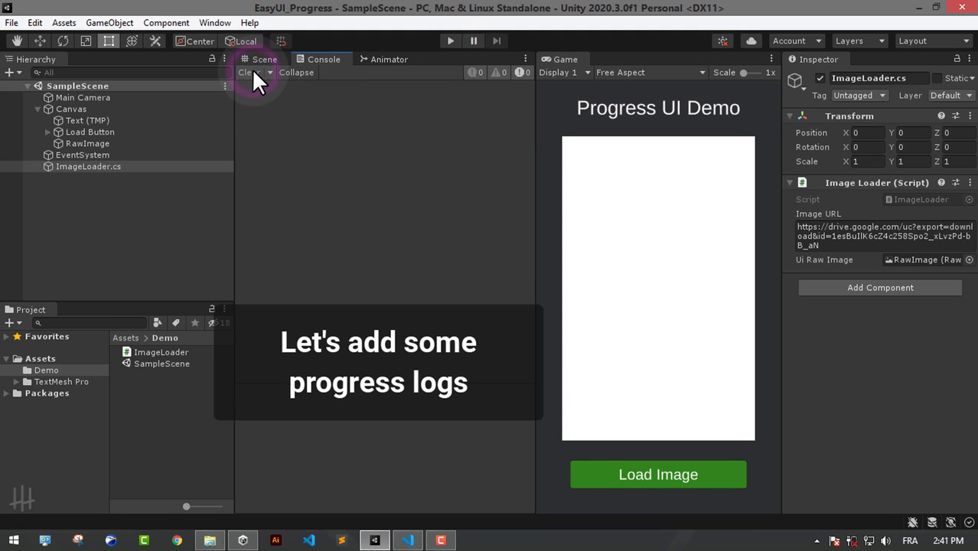
pyautogui.click(309, 221)
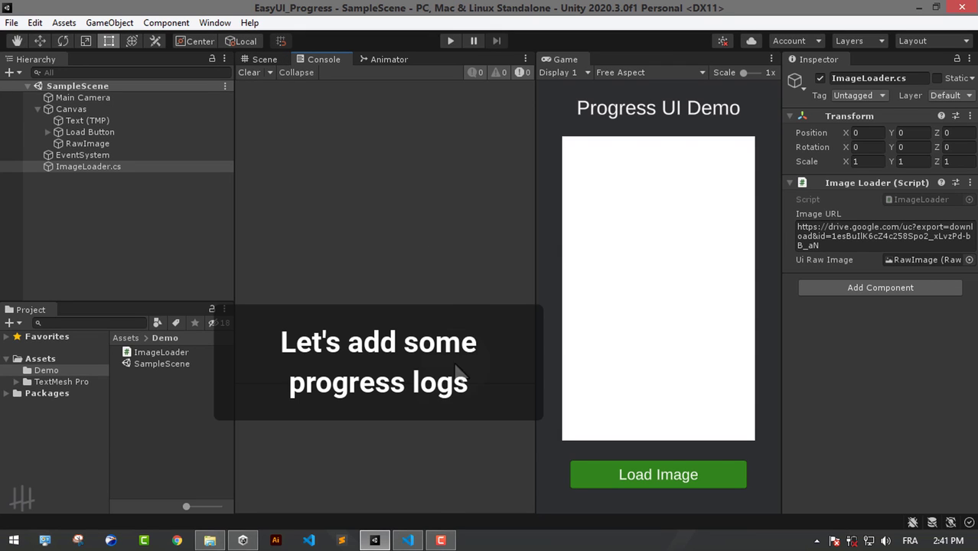
pyautogui.click(408, 541)
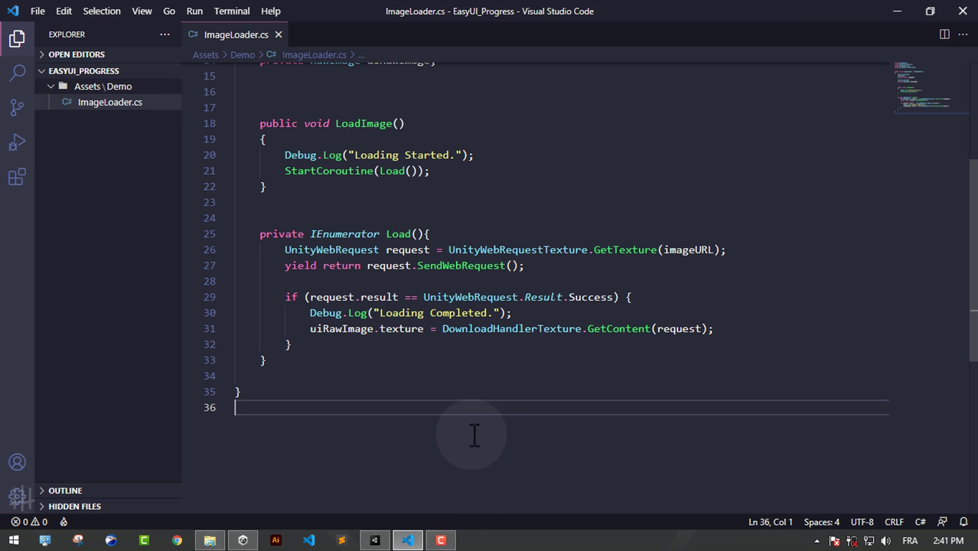
# Step: Replace the yield return on the request with a while(!request.isDone) loop
pyautogui.click(367, 265)
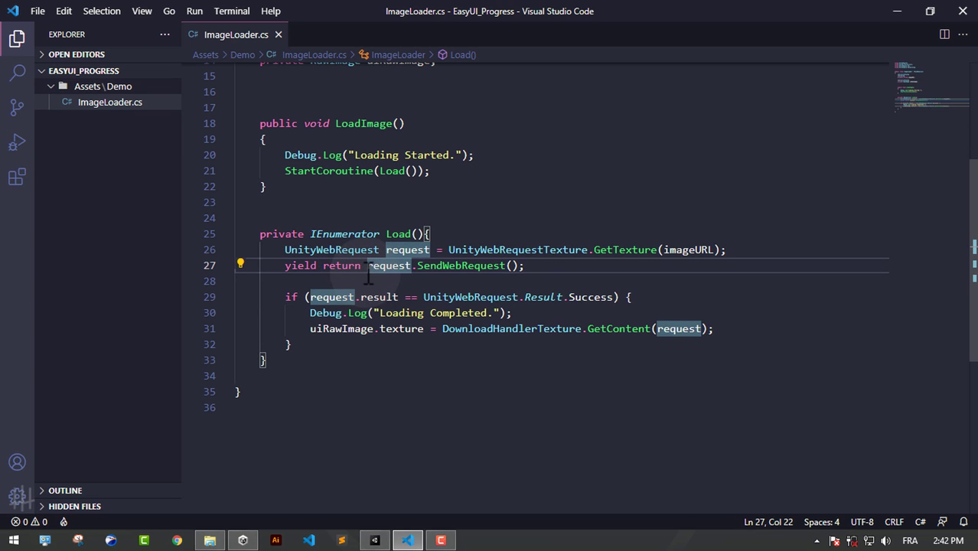
pyautogui.moveTo(366, 267); pyautogui.dragTo(291, 268)
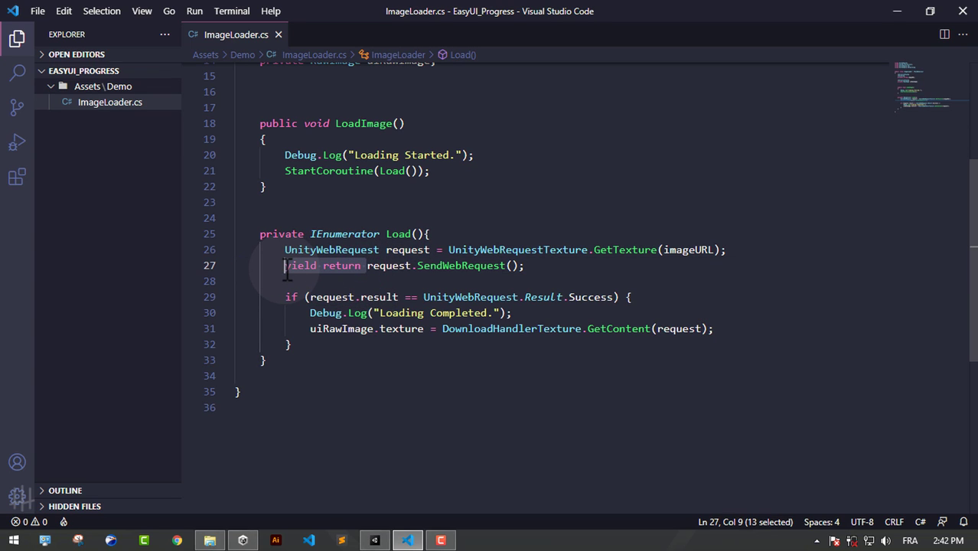
pyautogui.press('BackSpace')
pyautogui.press('Return')
pyautogui.press('Return')
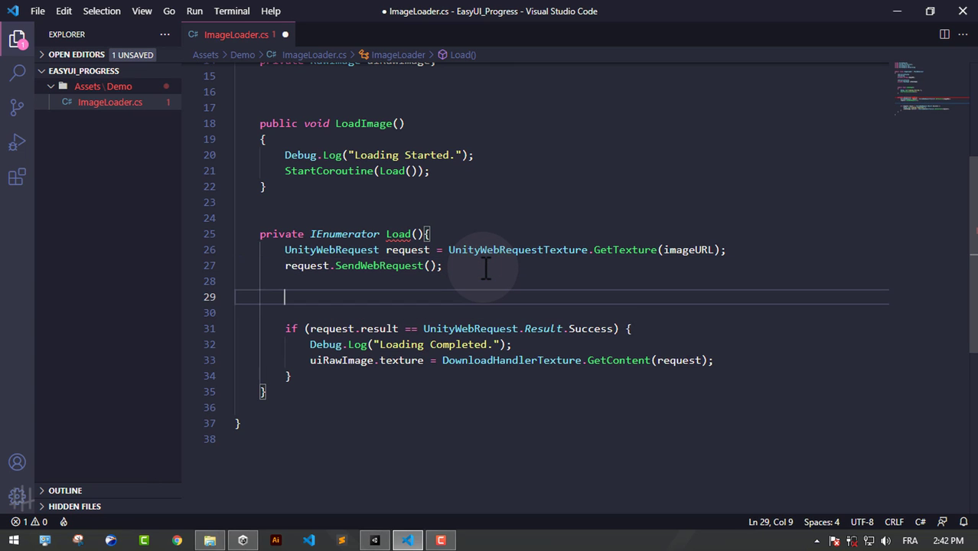
pyautogui.write('while(req')
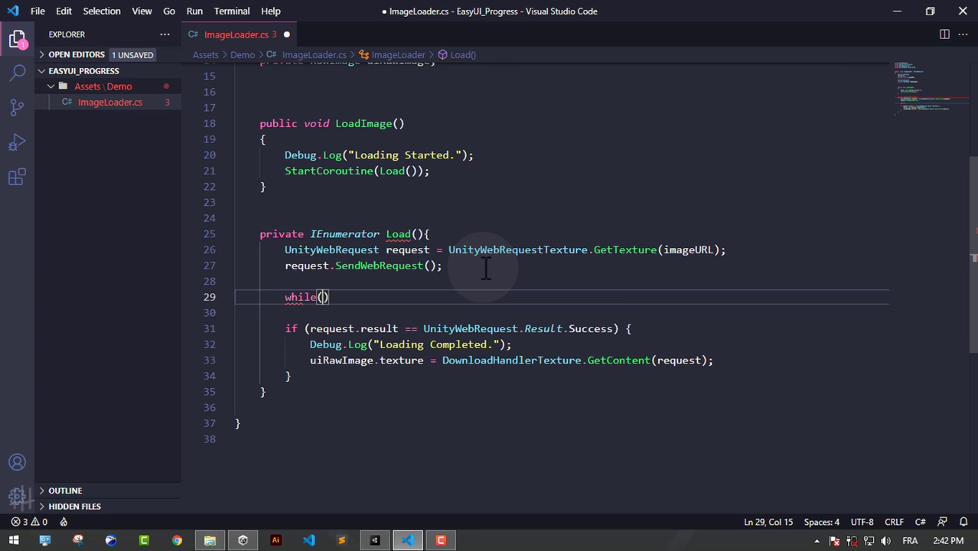
pyautogui.write('u')
pyautogui.press('Tab')
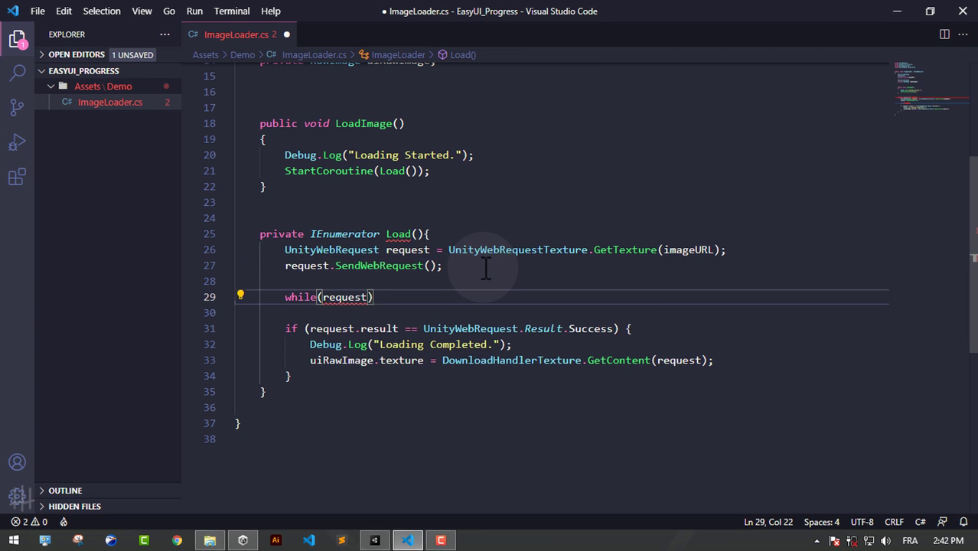
pyautogui.write('.is')
pyautogui.press('Tab')
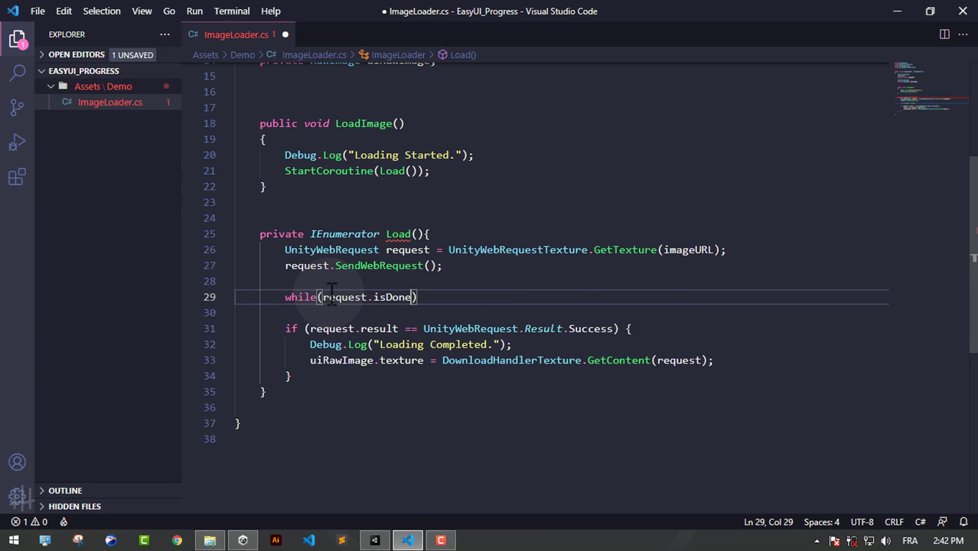
pyautogui.click(325, 298)
pyautogui.write('!')
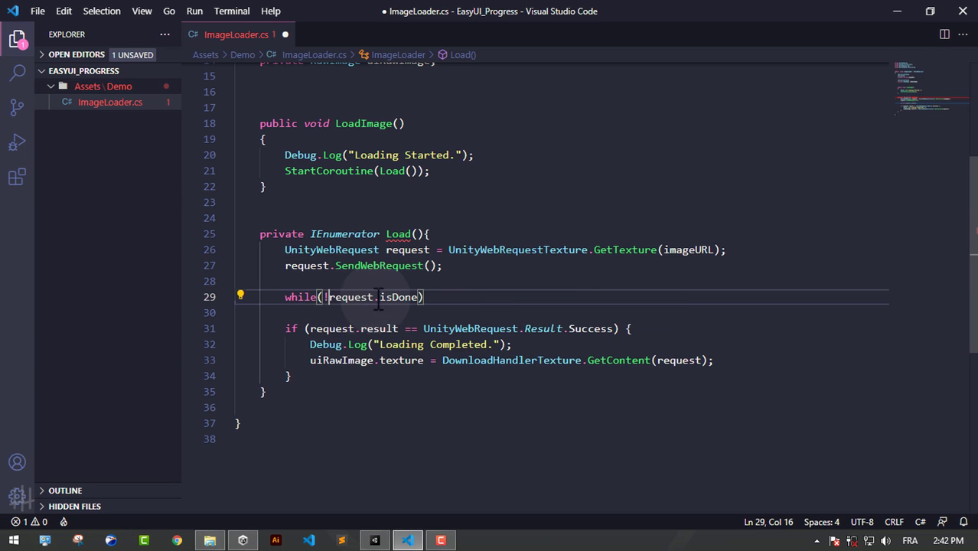
pyautogui.click(442, 297)
# Step: Inside the loop, add a Debug.Log call logging request.downloadProgress
pyautogui.press('Return')
pyautogui.write('Deb')
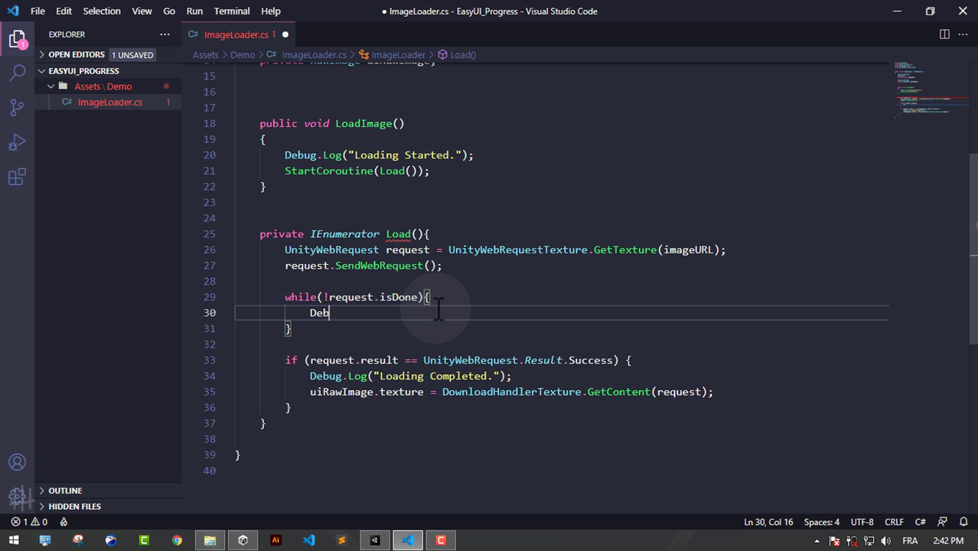
pyautogui.write('u')
pyautogui.press('Tab')
pyautogui.write('.lo')
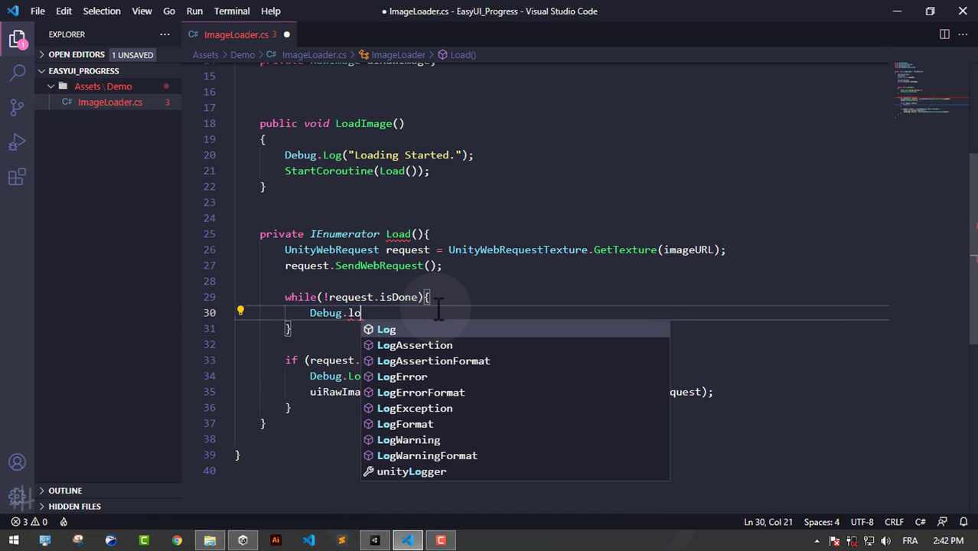
pyautogui.press('Tab')
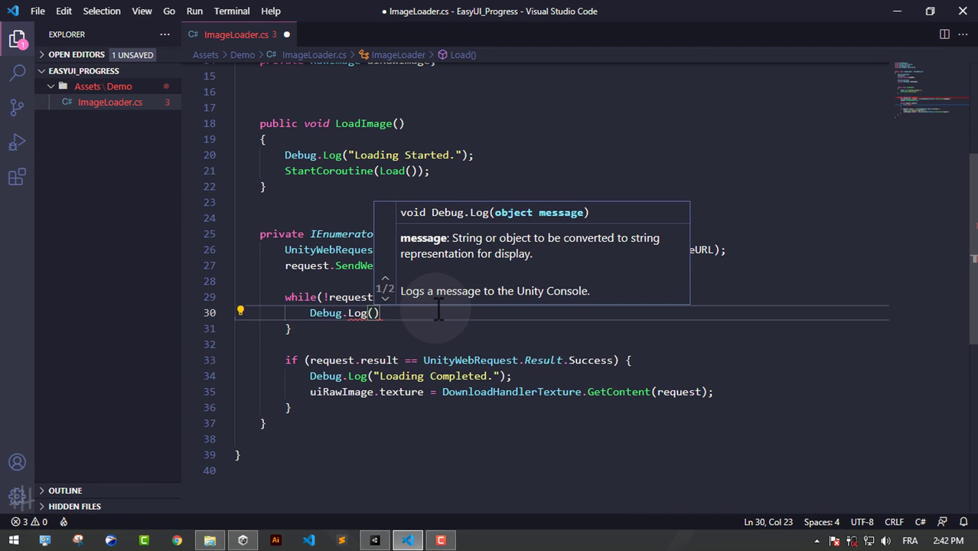
pyautogui.doubleClick(359, 299)
pyautogui.click(375, 314)
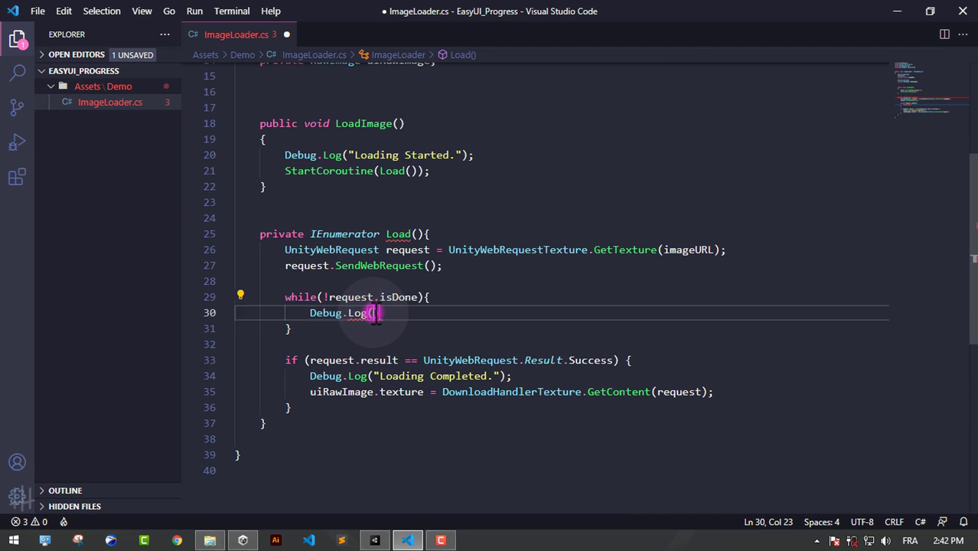
pyautogui.write('request.pro')
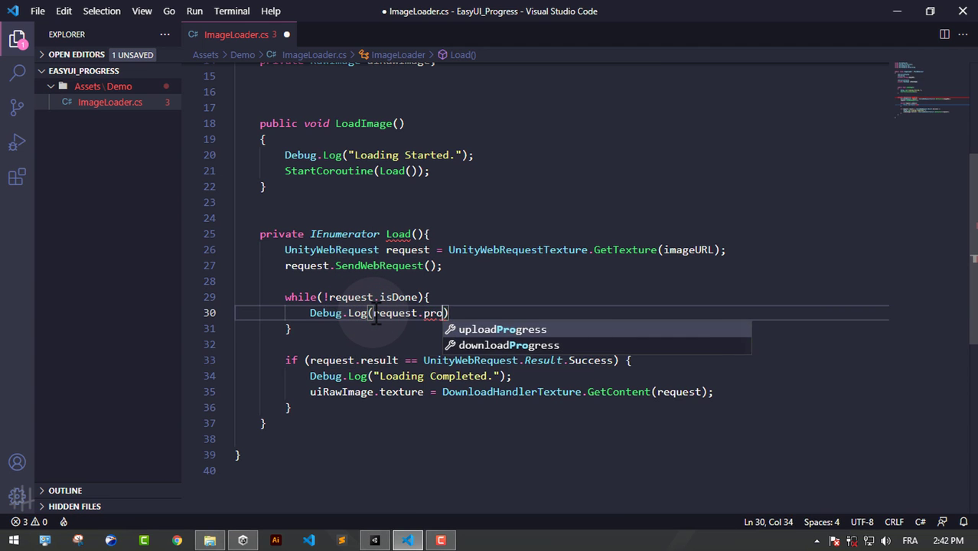
pyautogui.write('gress')
pyautogui.press('Down')
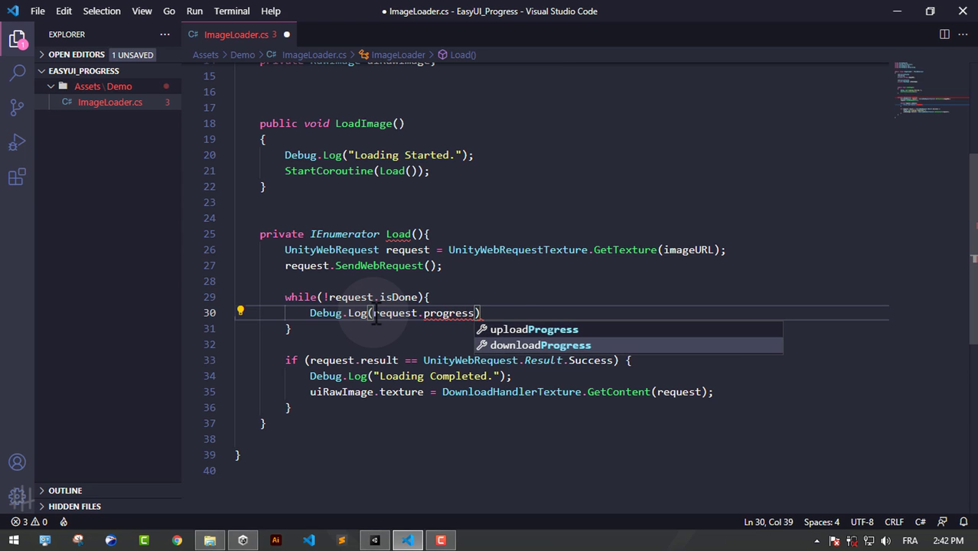
pyautogui.press('Return')
pyautogui.moveTo(424, 314); pyautogui.dragTo(525, 314)
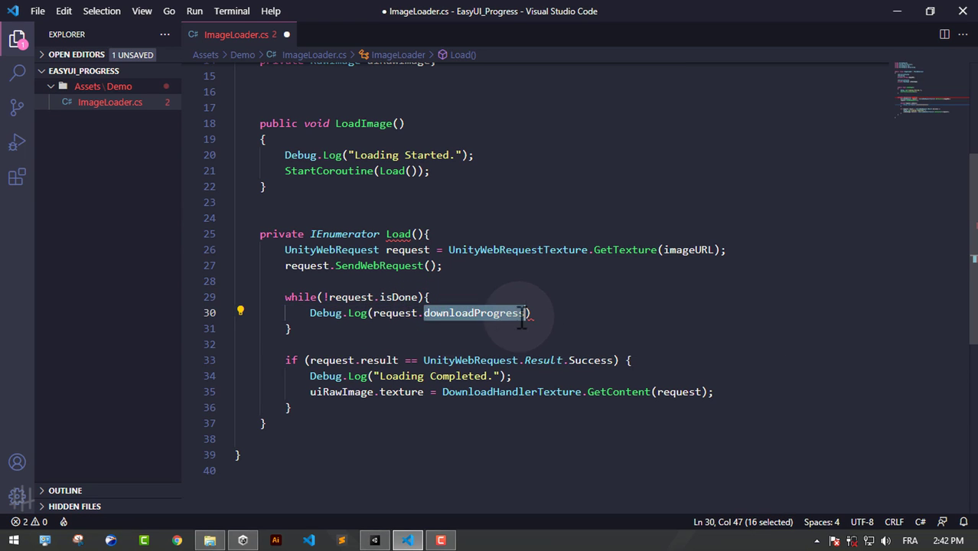
pyautogui.click(372, 314)
# Step: End the log line and add yield return null; inside the loop, then save
pyautogui.click(563, 310)
pyautogui.write(';')
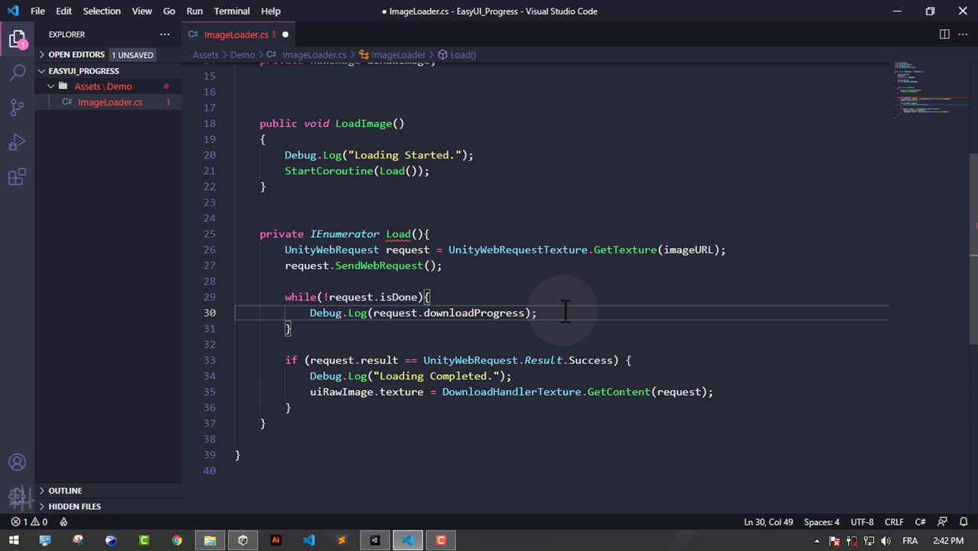
pyautogui.press('Return')
pyautogui.write('eld')
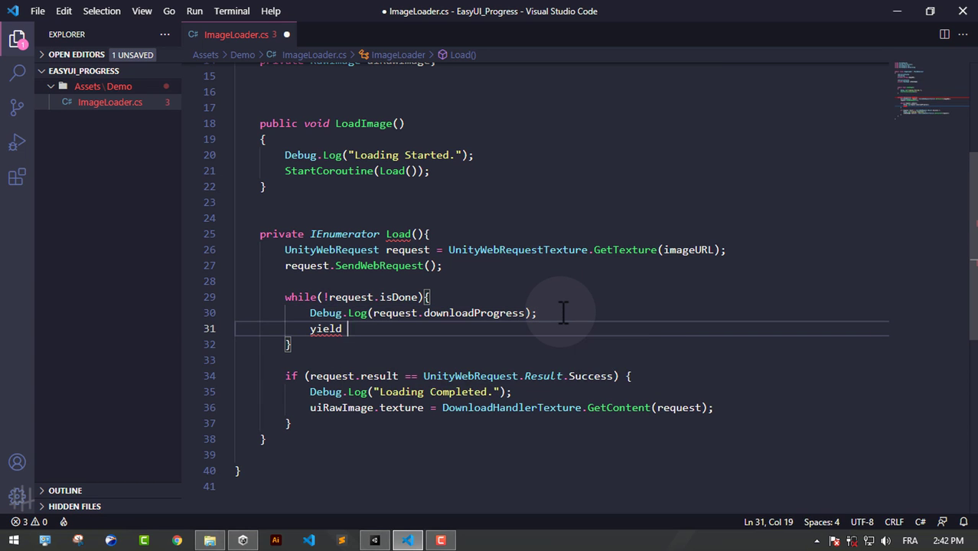
pyautogui.write(' return nu')
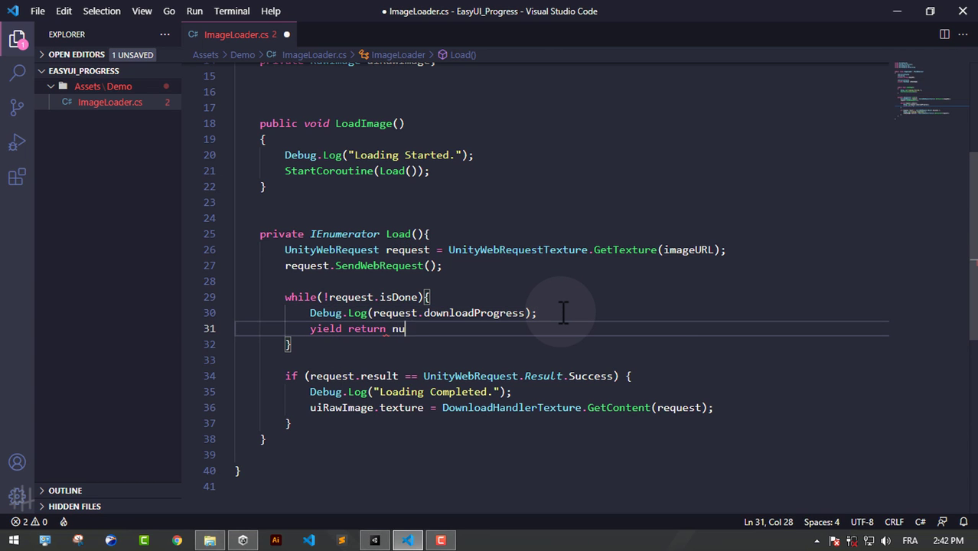
pyautogui.write('ll;')
pyautogui.hotkey('ctrl', 's')
# Step: Move the download progress expression into a new progress variable at the loop's top and save
pyautogui.click(504, 297)
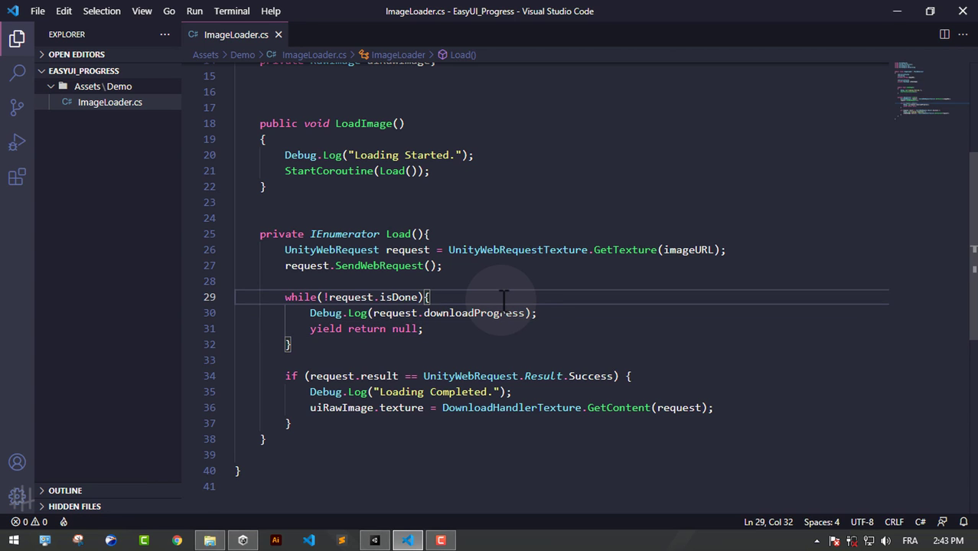
pyautogui.press('Return')
pyautogui.write('int p')
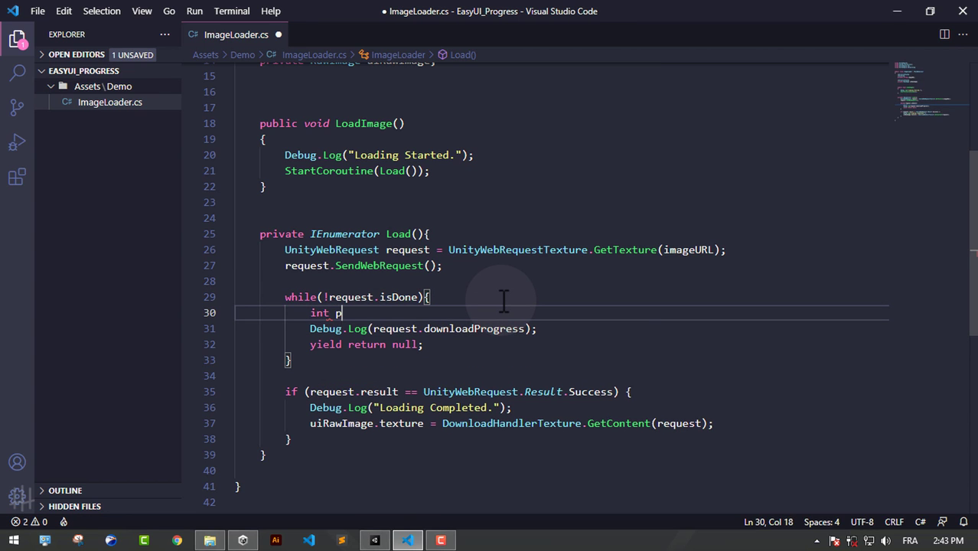
pyautogui.write('rogress =')
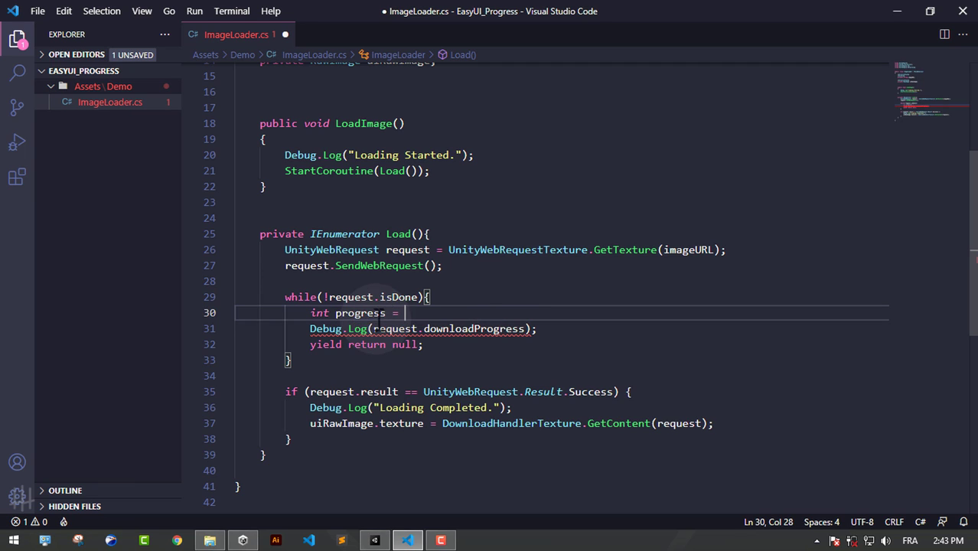
pyautogui.moveTo(373, 328); pyautogui.dragTo(525, 329)
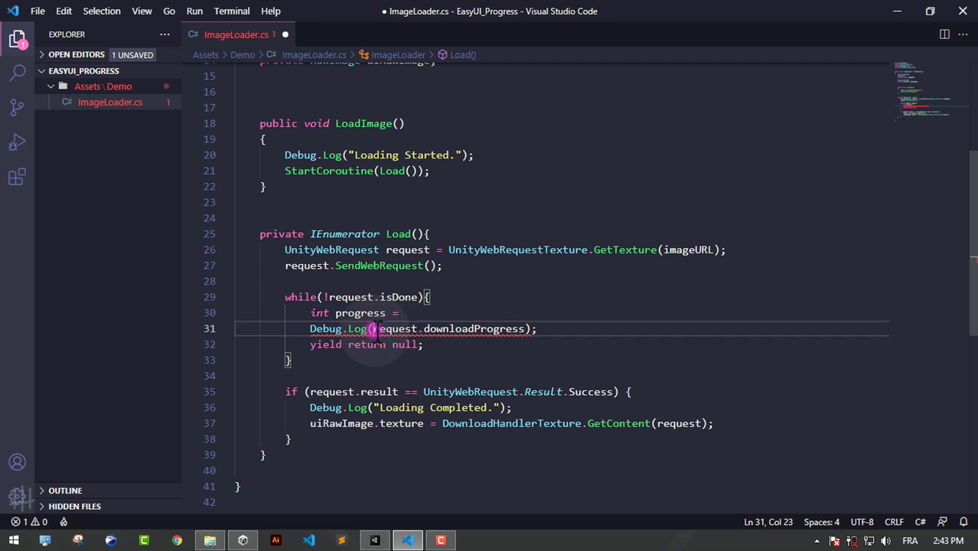
pyautogui.hotkey('ctrl', 'x')
pyautogui.click(445, 314)
pyautogui.hotkey('ctrl', 'v')
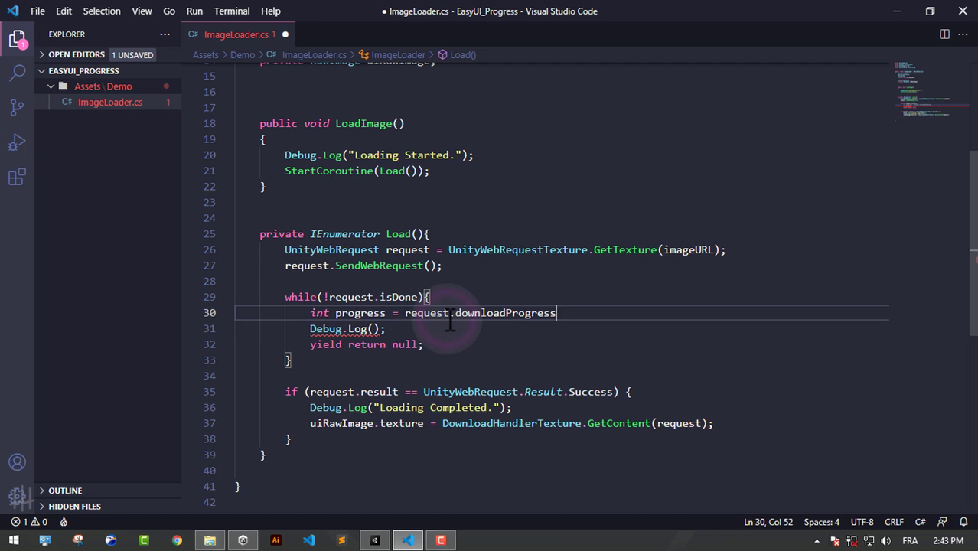
pyautogui.write('*100;')
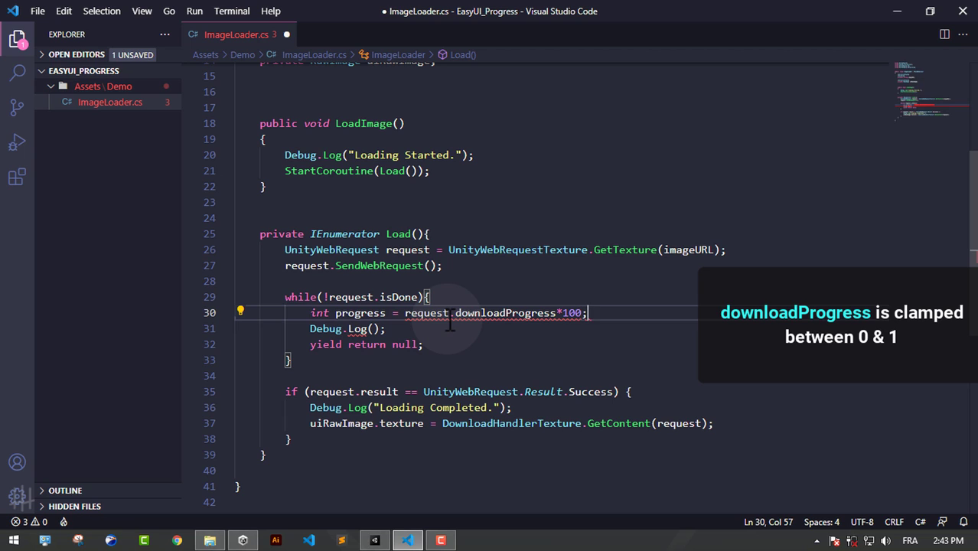
pyautogui.hotkey('ctrl', 's')
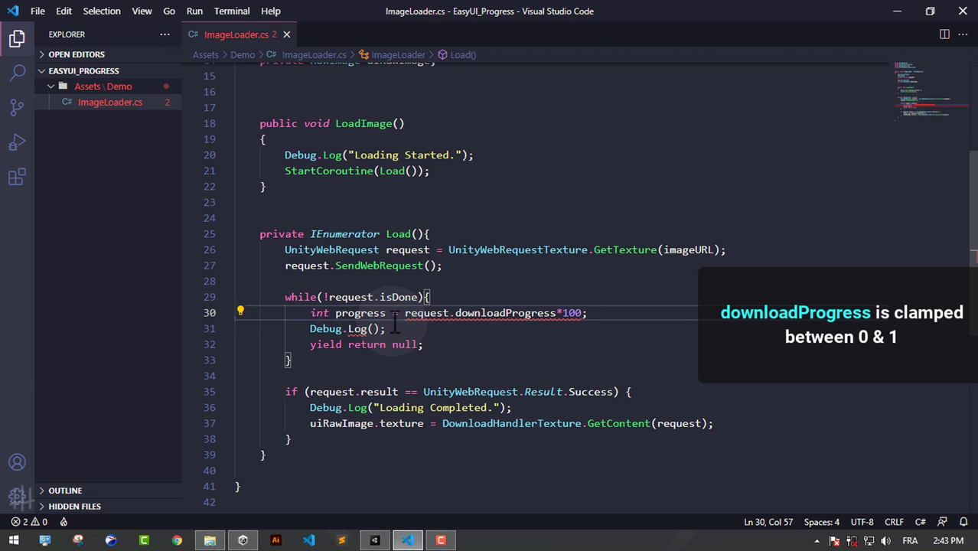
# Step: Make progress a float computed as request.downloadProgress*100f
pyautogui.doubleClick(317, 313)
pyautogui.write('float')
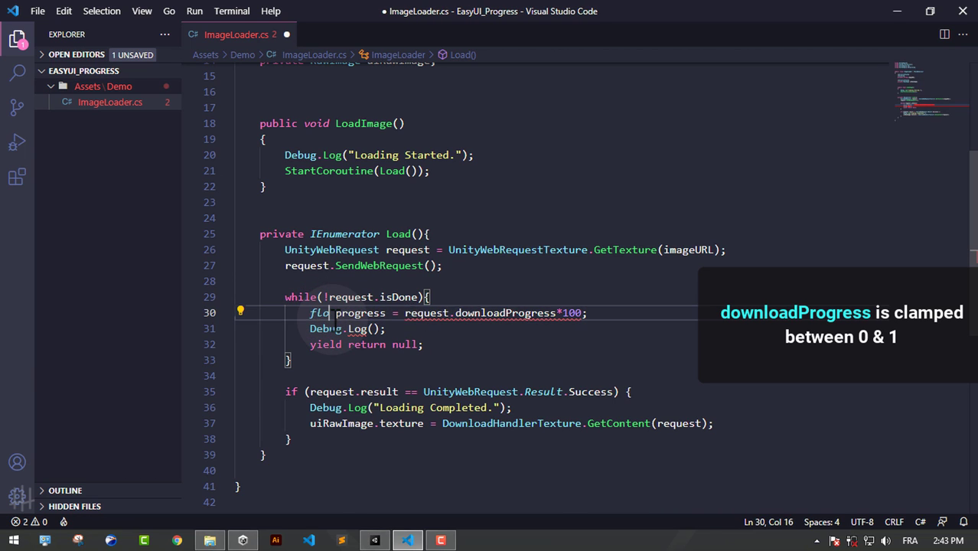
pyautogui.click(596, 313)
pyautogui.write('f')
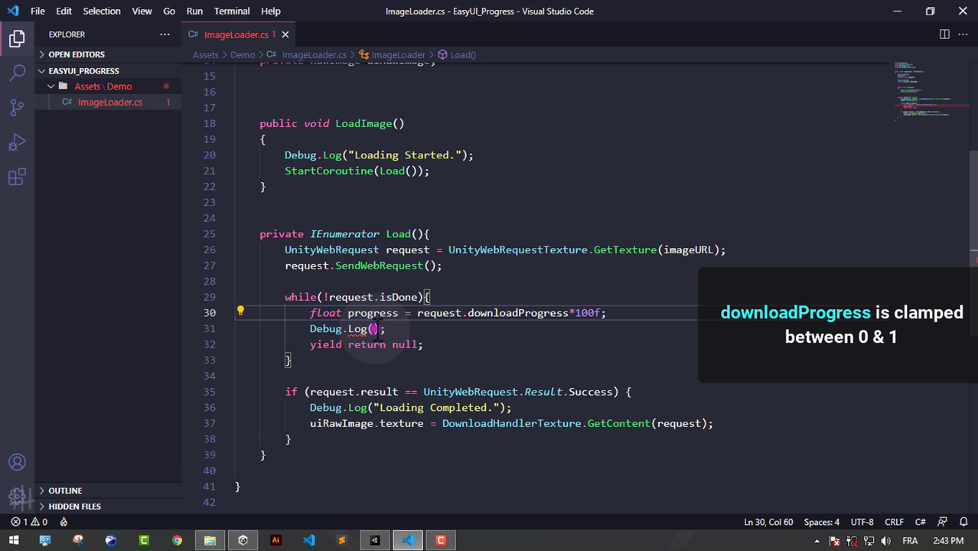
# Step: Change the log message to $"Loading {progress} %" and save the script
pyautogui.click(373, 328)
pyautogui.write('"Loading')
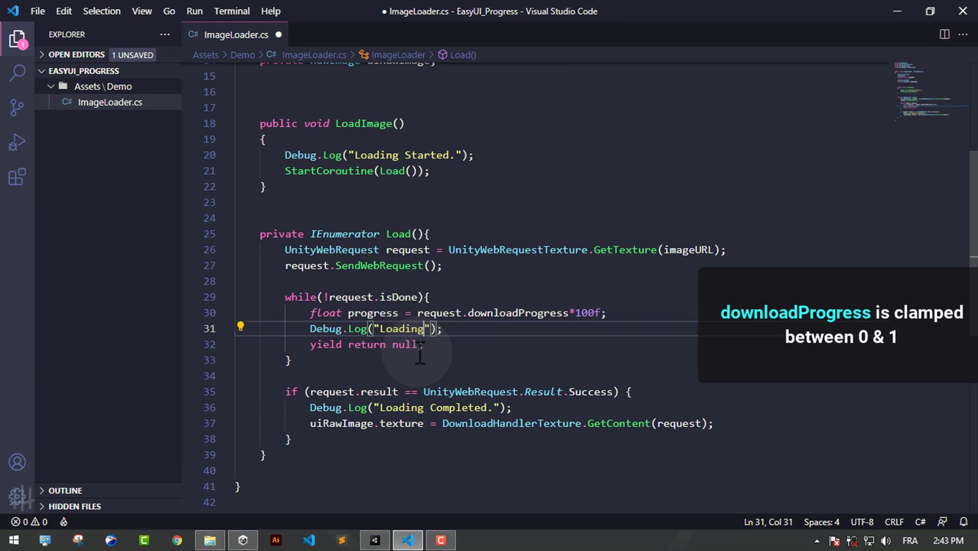
pyautogui.click(373, 328)
pyautogui.write('$')
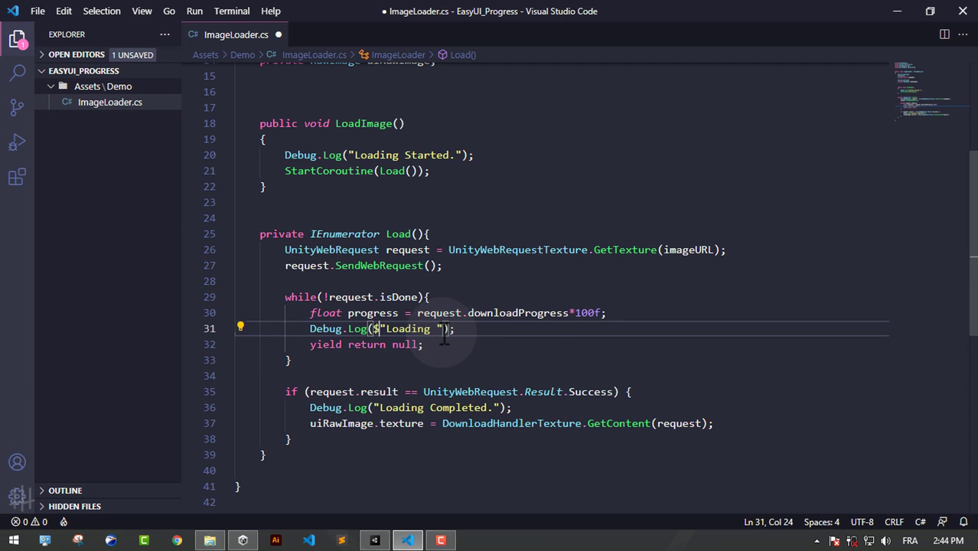
pyautogui.write('{')
pyautogui.write('progress')
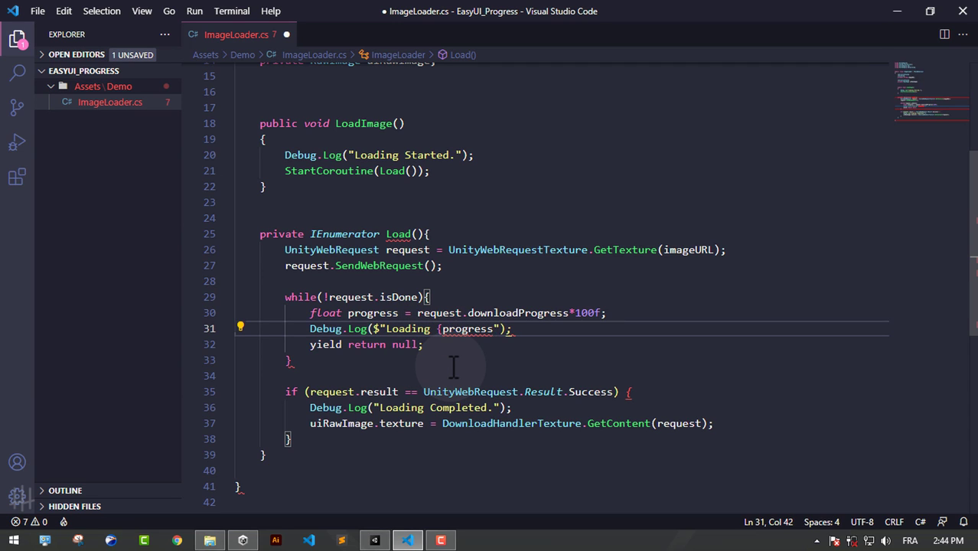
pyautogui.press('Left')
pyautogui.click(564, 328)
pyautogui.hotkey('ctrl', 's')
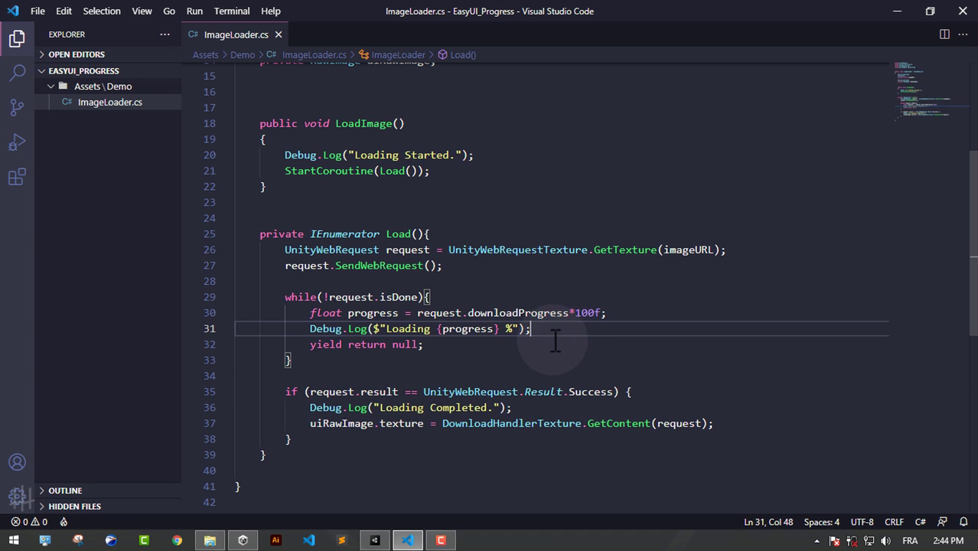
# Step: In Unity, play the scene and trigger Load Image
pyautogui.moveTo(374, 540)
pyautogui.click(415, 491)
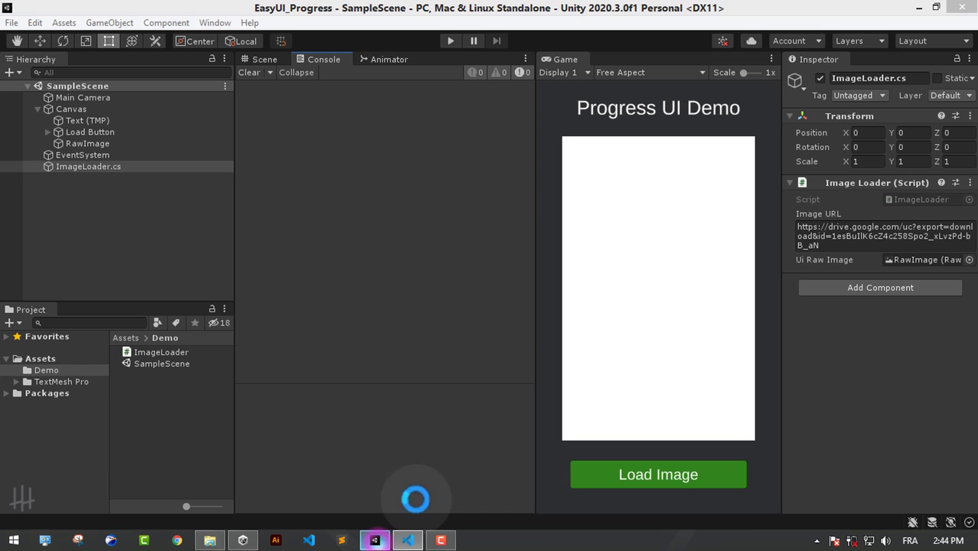
pyautogui.click(449, 40)
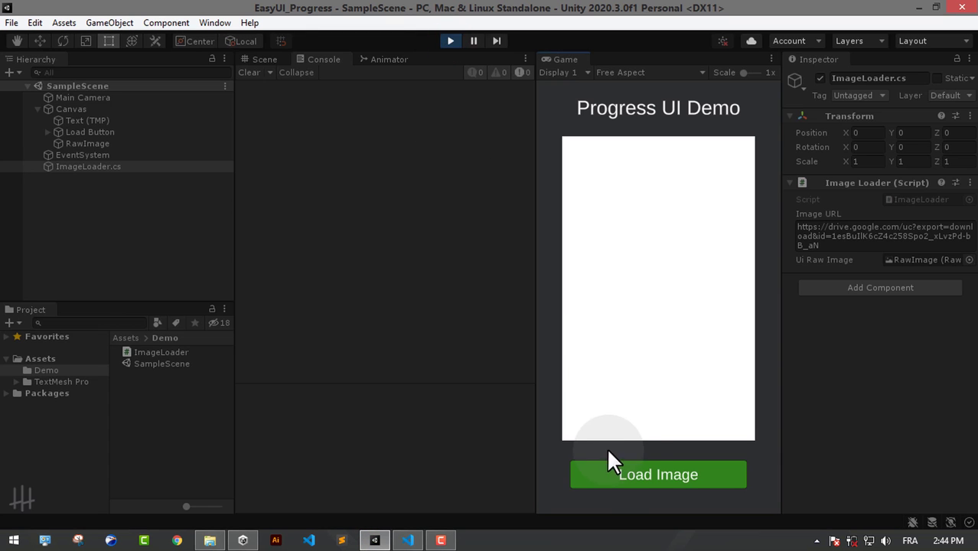
pyautogui.click(631, 474)
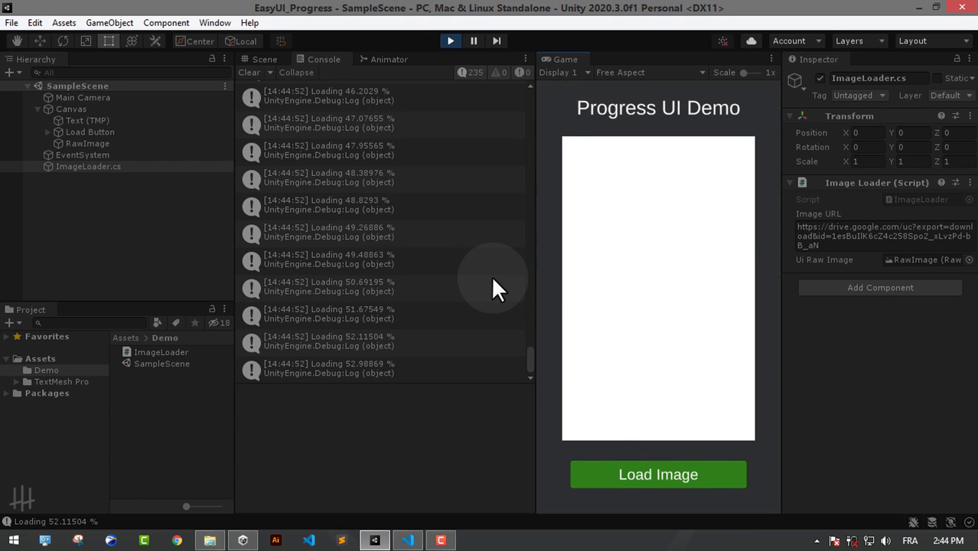
# Step: Check the Loading Started, 0 %, 14.57 % and Loading Completed Console entries, then stop play
pyautogui.scroll(2, 347, 205)
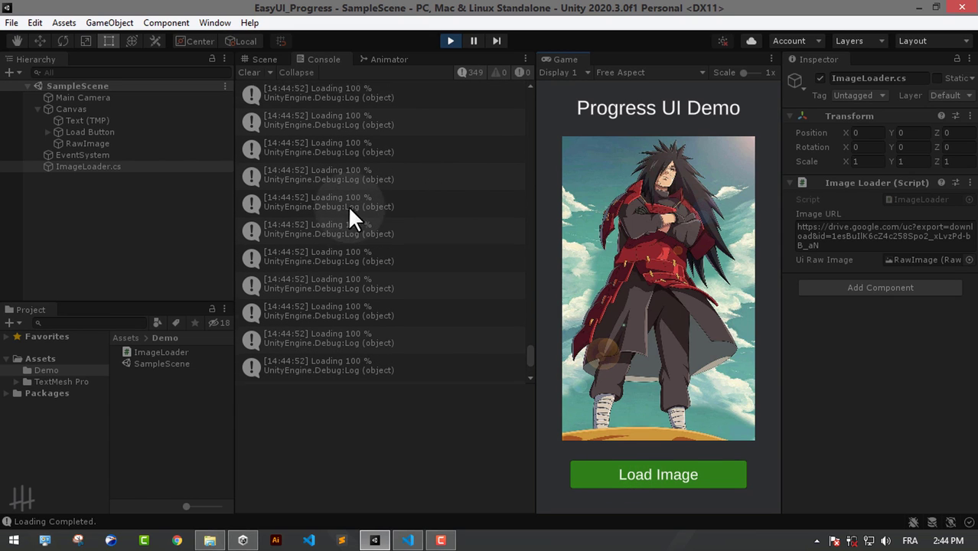
pyautogui.moveTo(528, 354); pyautogui.dragTo(533, 105)
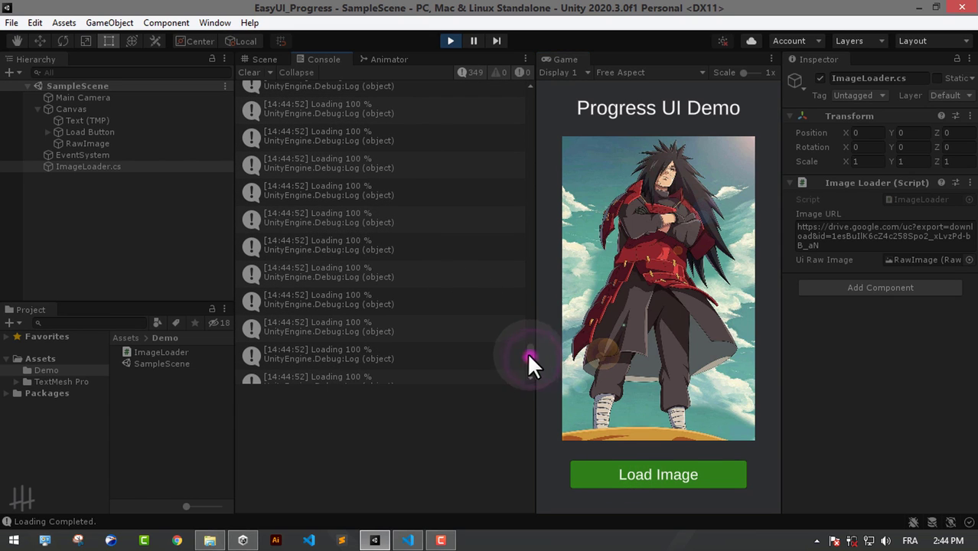
pyautogui.click(327, 91)
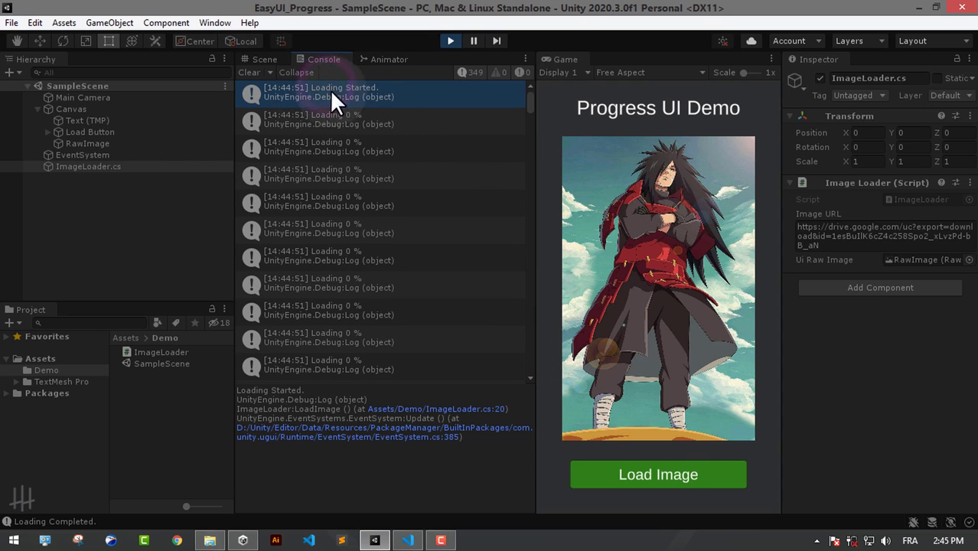
pyautogui.click(361, 119)
pyautogui.scroll(-15, 374, 254)
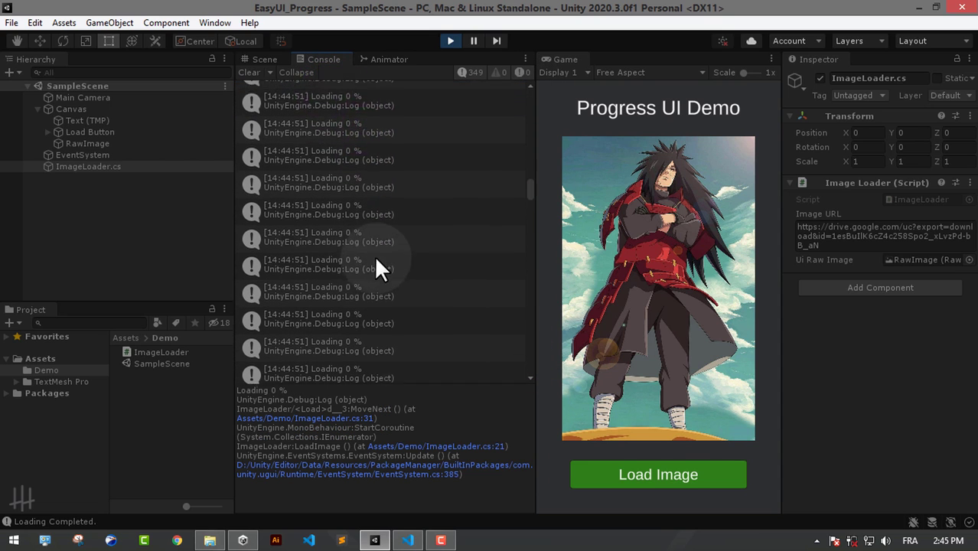
pyautogui.click(361, 225)
pyautogui.scroll(-10, 360, 323)
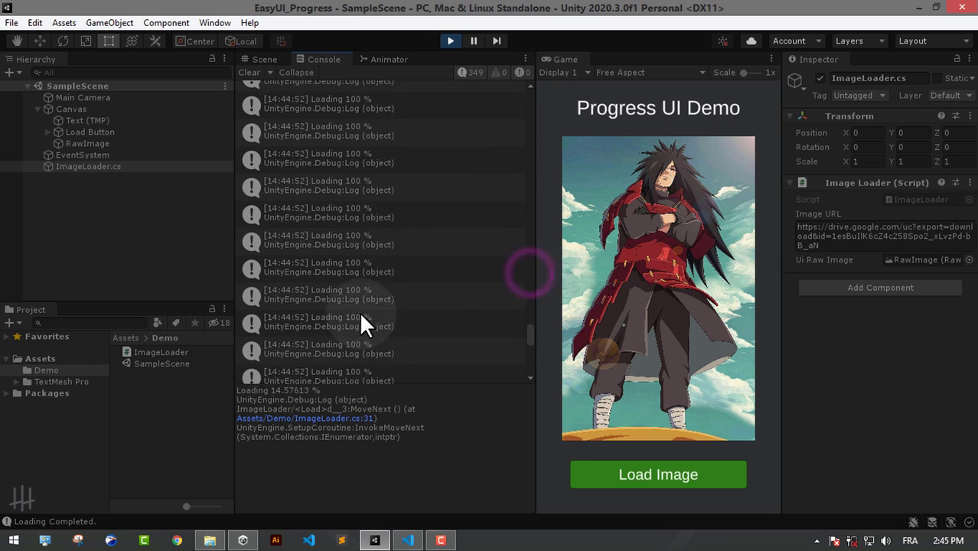
pyautogui.click(364, 366)
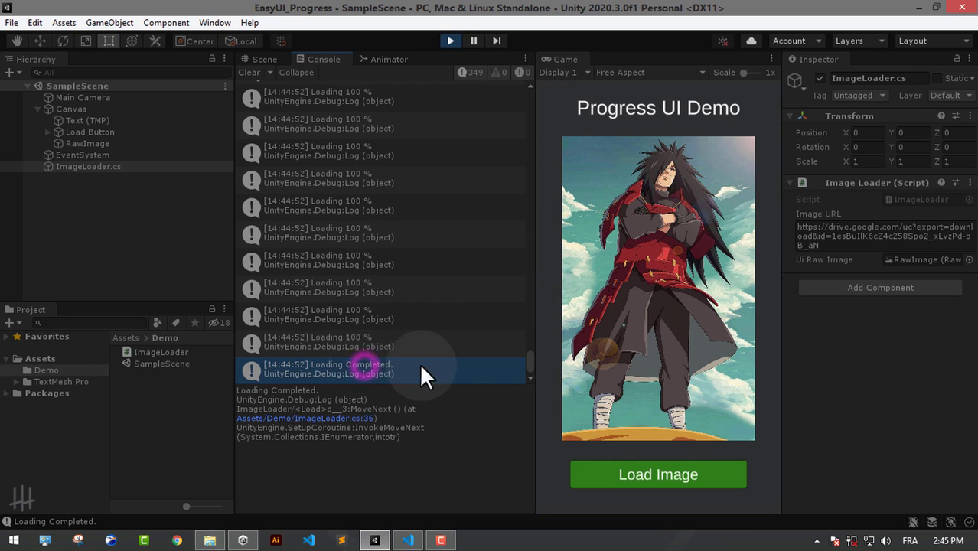
pyautogui.click(452, 41)
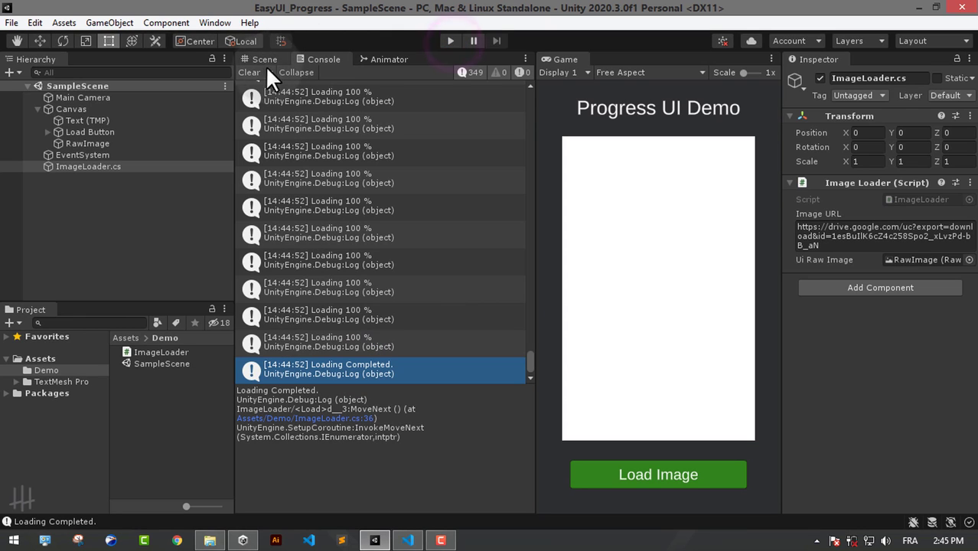
# Step: Clear the Console, import EasyUI_Progress.unitypackage into Assets, and return to ImageLoader.cs in VS Code
pyautogui.click(250, 72)
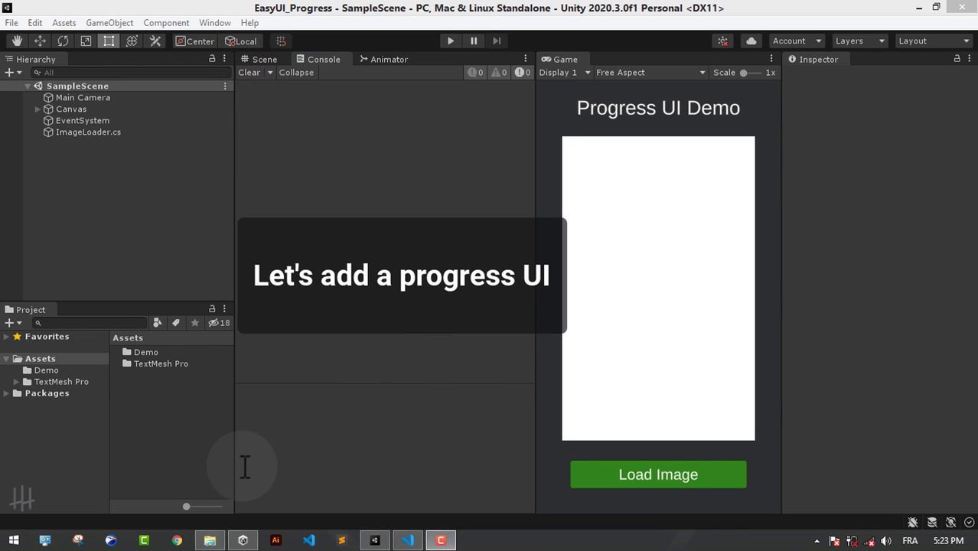
pyautogui.click(218, 543)
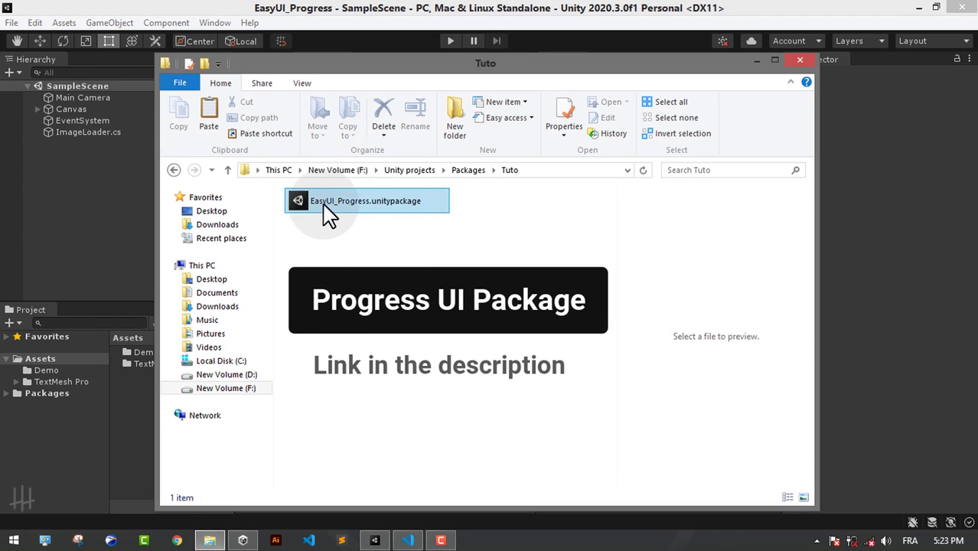
pyautogui.click(313, 211)
pyautogui.moveTo(314, 210); pyautogui.dragTo(31, 358)
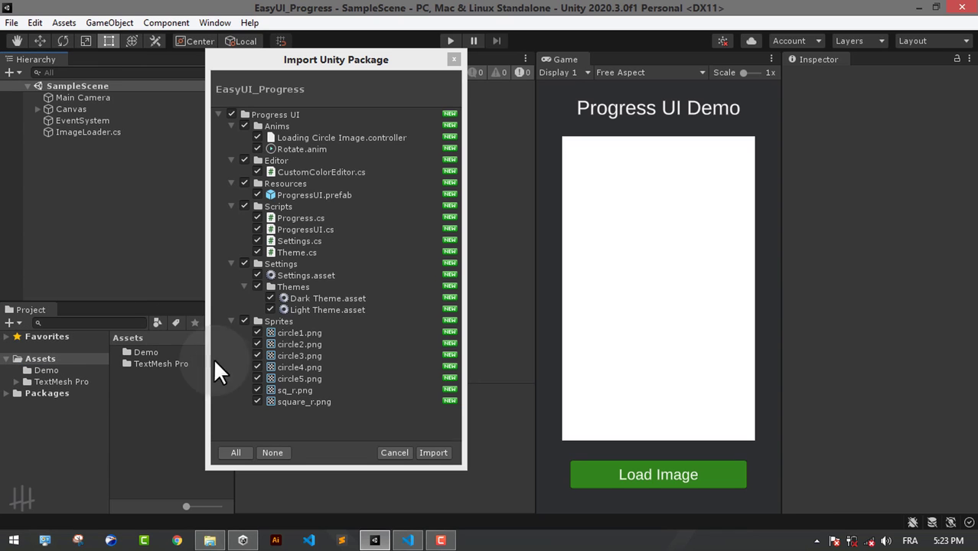
pyautogui.click(431, 453)
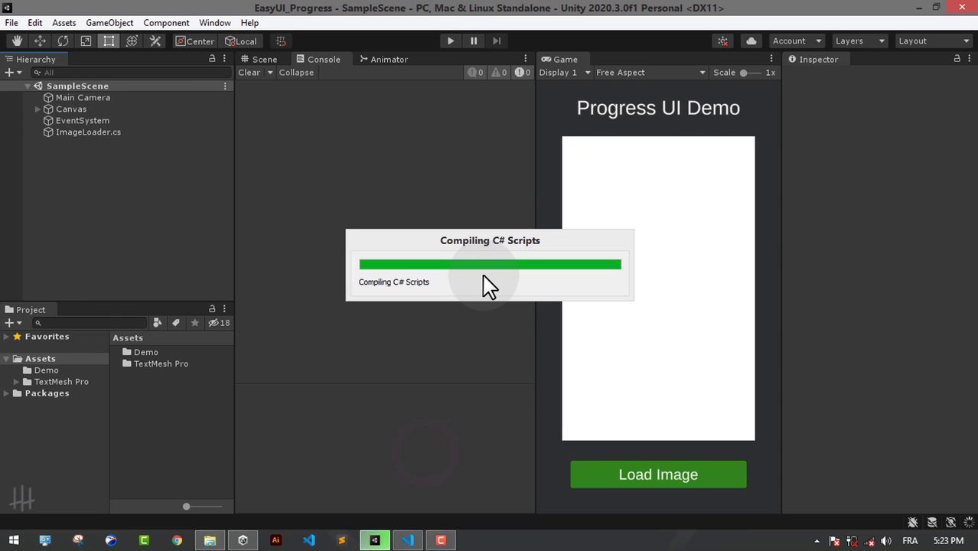
pyautogui.click(264, 58)
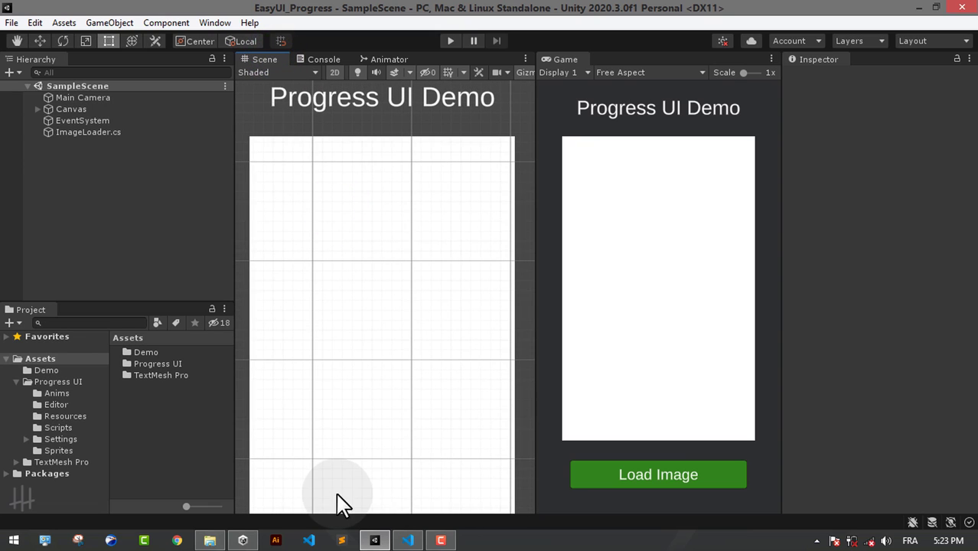
pyautogui.click(408, 540)
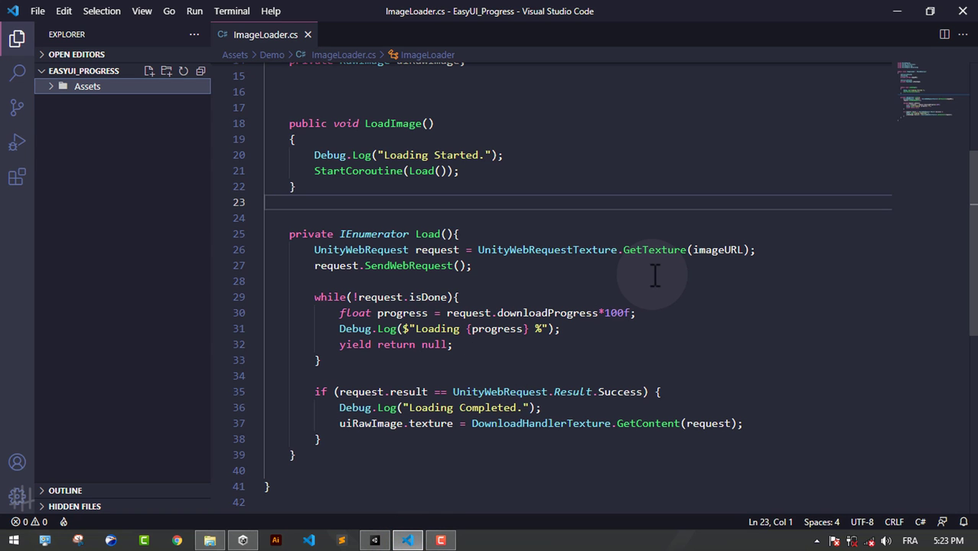
# Step: Add a using EasyUI.Progress; directive below the existing using statements
pyautogui.click(655, 276)
pyautogui.scroll(5, 655, 275)
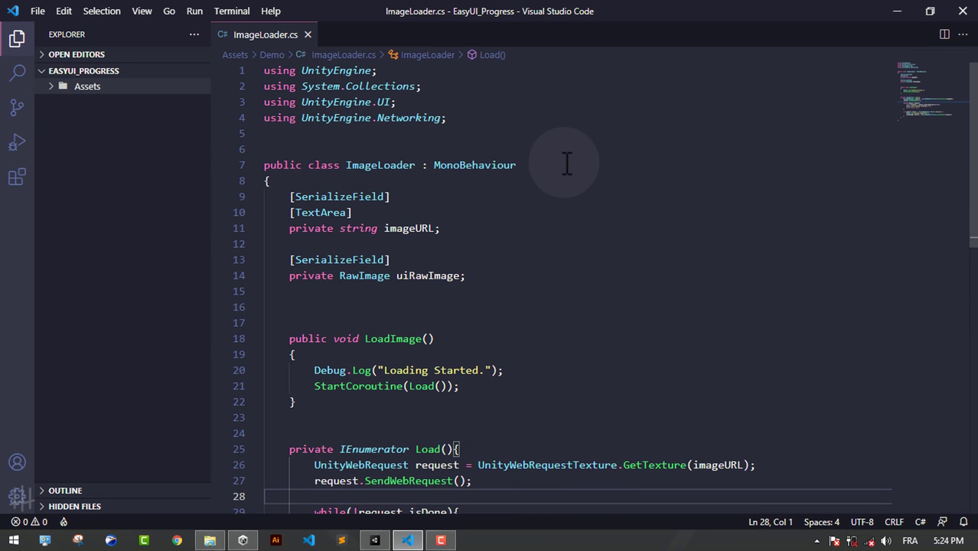
pyautogui.click(499, 116)
pyautogui.press('Return')
pyautogui.write('using E')
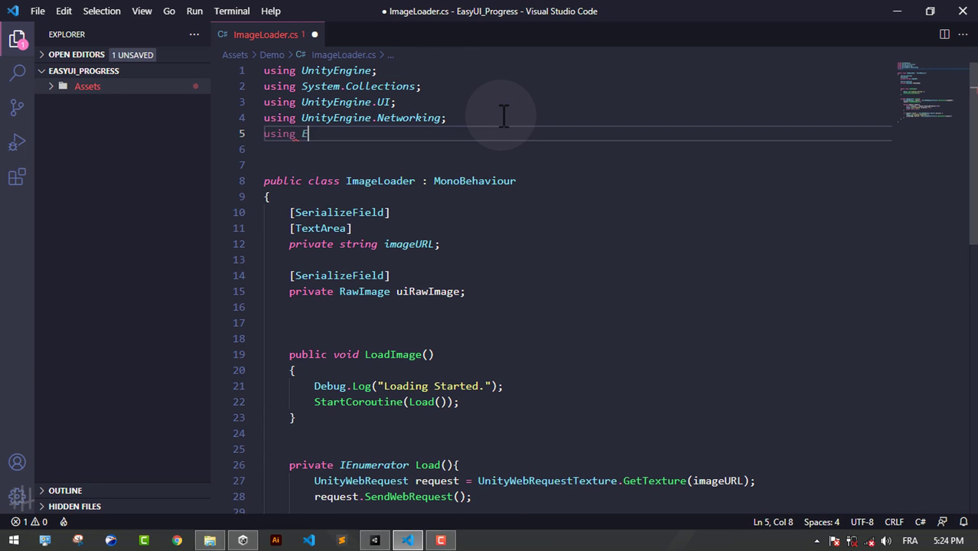
pyautogui.write('as')
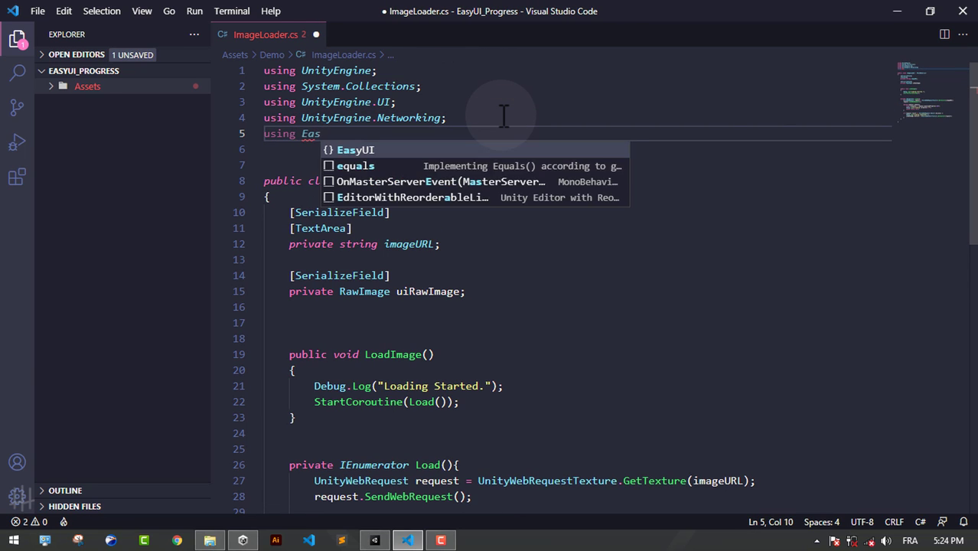
pyautogui.press('Tab')
pyautogui.write('.')
pyautogui.press('Down')
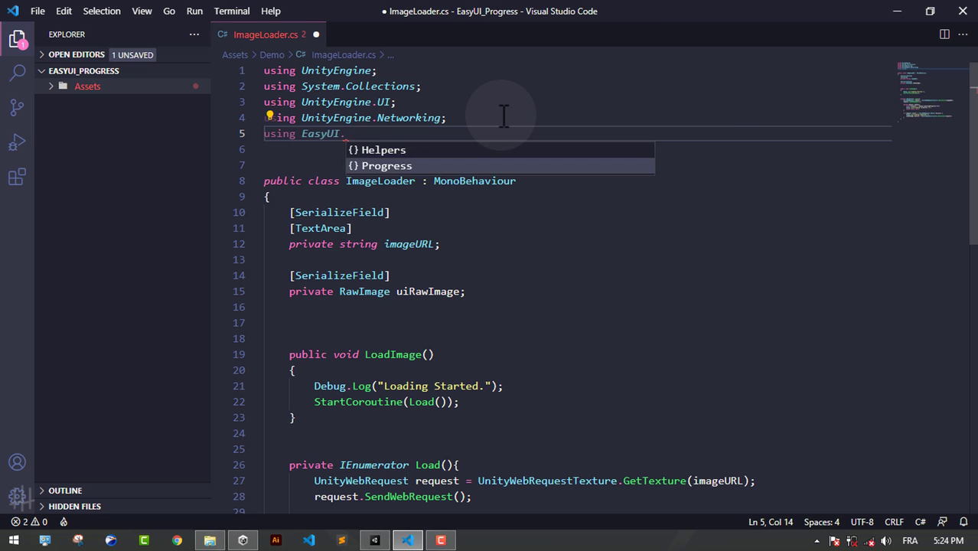
pyautogui.press('Tab')
pyautogui.write(';')
pyautogui.click(404, 134)
pyautogui.moveTo(391, 135); pyautogui.dragTo(276, 135)
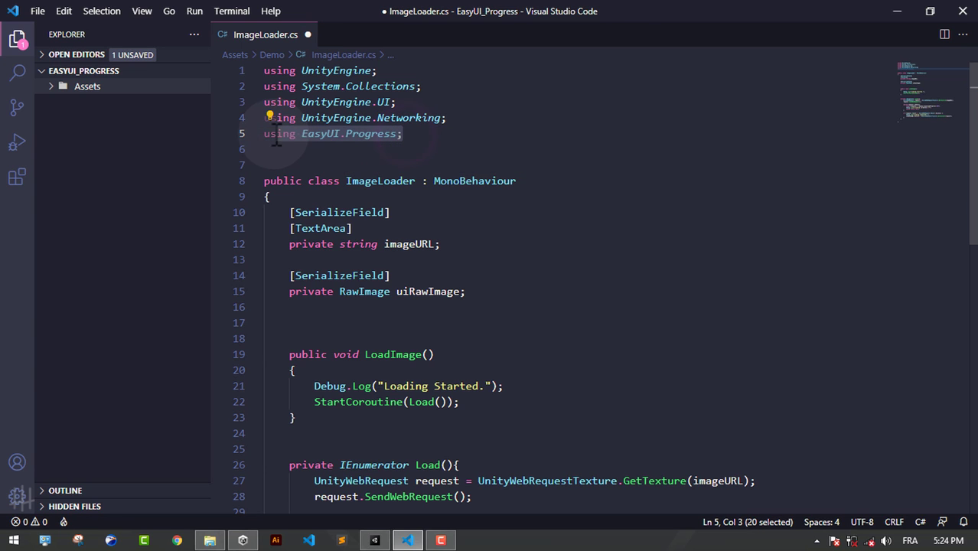
pyautogui.click(415, 151)
# Step: After the Loading Started log in LoadImage, add Progress.Show("Loading image...") and save
pyautogui.scroll(-2, 422, 207)
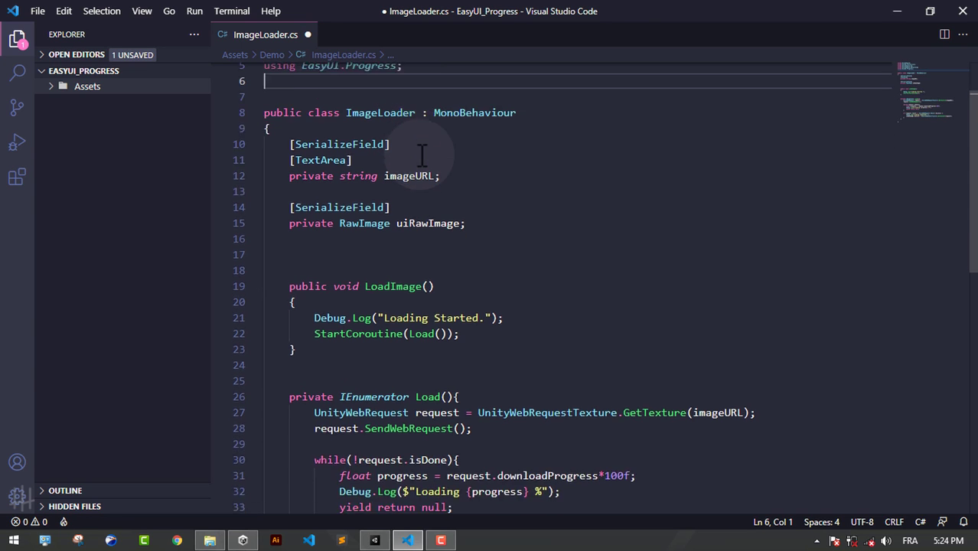
pyautogui.scroll(-2, 450, 279)
pyautogui.moveTo(313, 242); pyautogui.dragTo(511, 243)
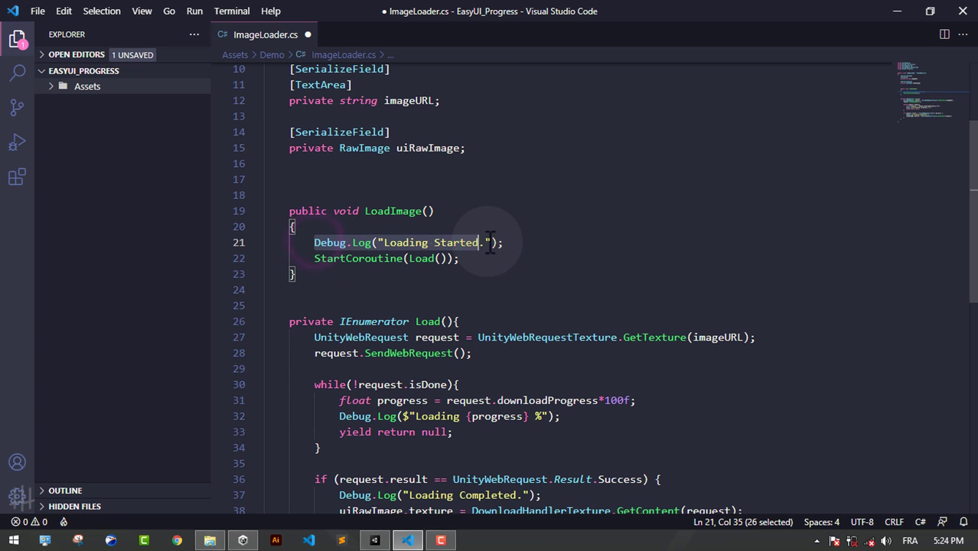
pyautogui.click(510, 242)
pyautogui.write('P')
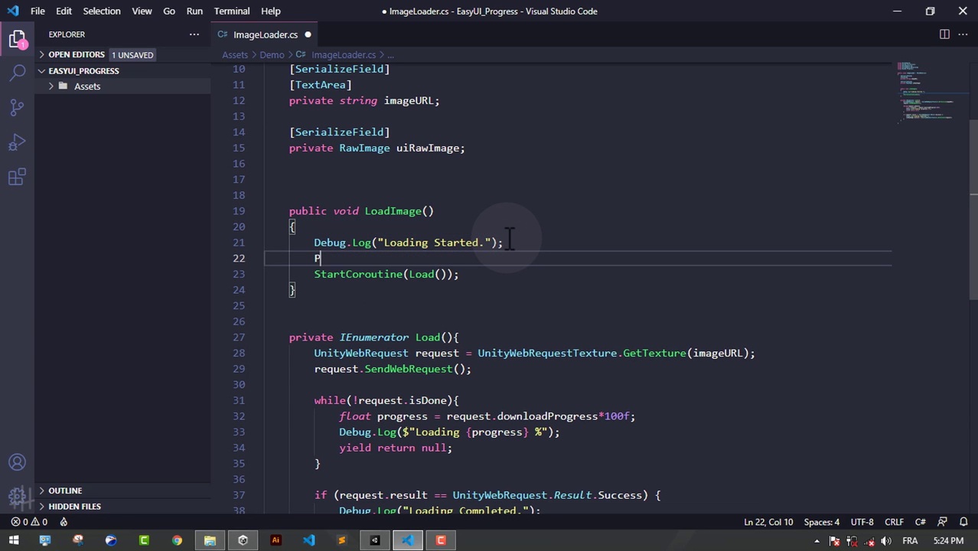
pyautogui.write('rogress.s')
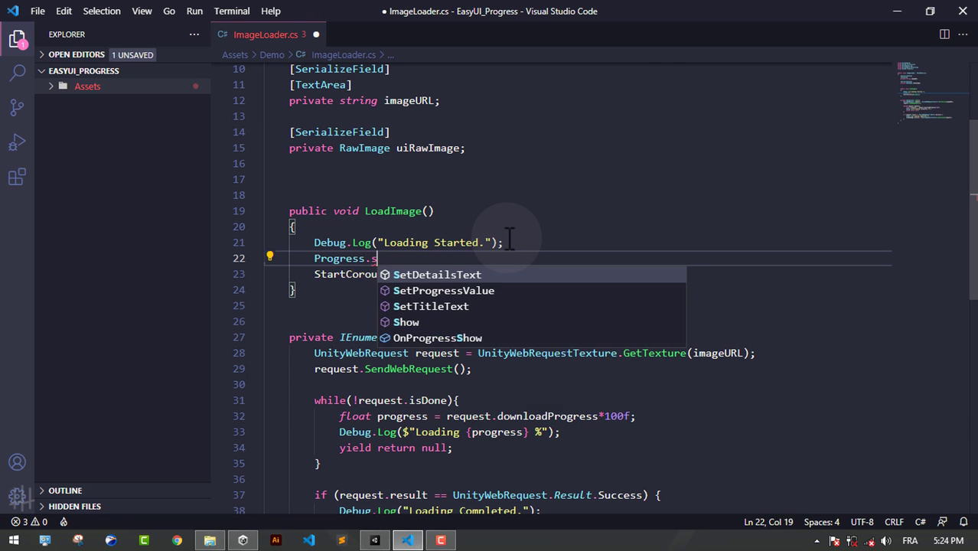
pyautogui.write('h')
pyautogui.press('Tab')
pyautogui.write('(')
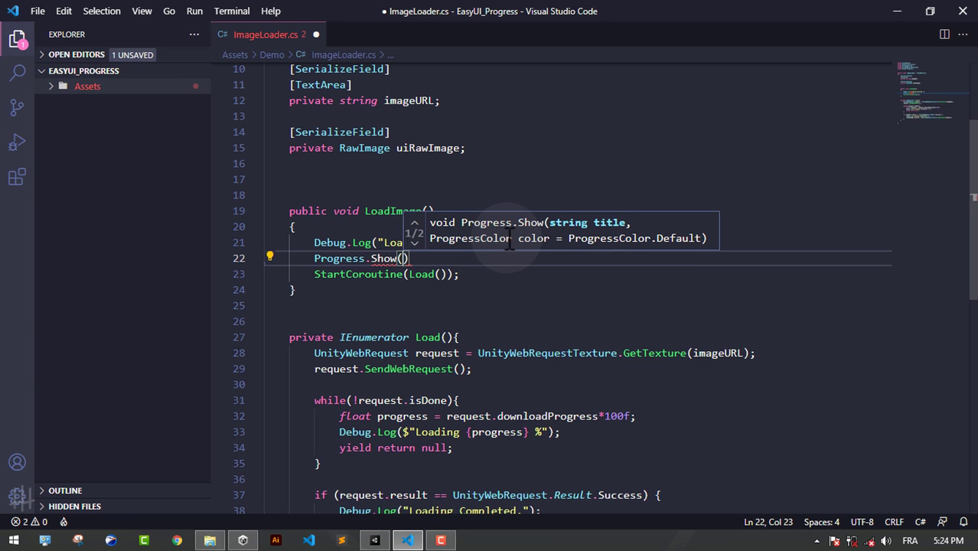
pyautogui.write('"Loadin')
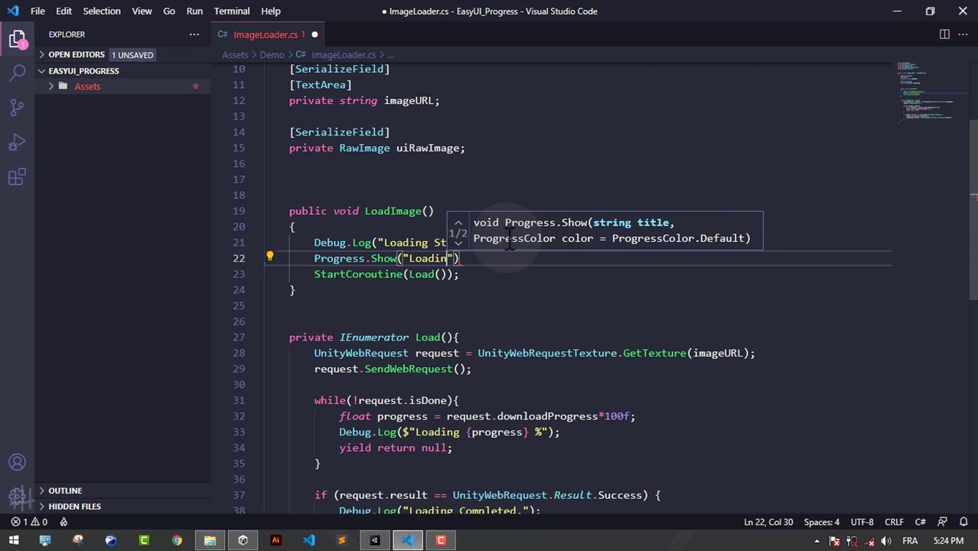
pyautogui.write('g i')
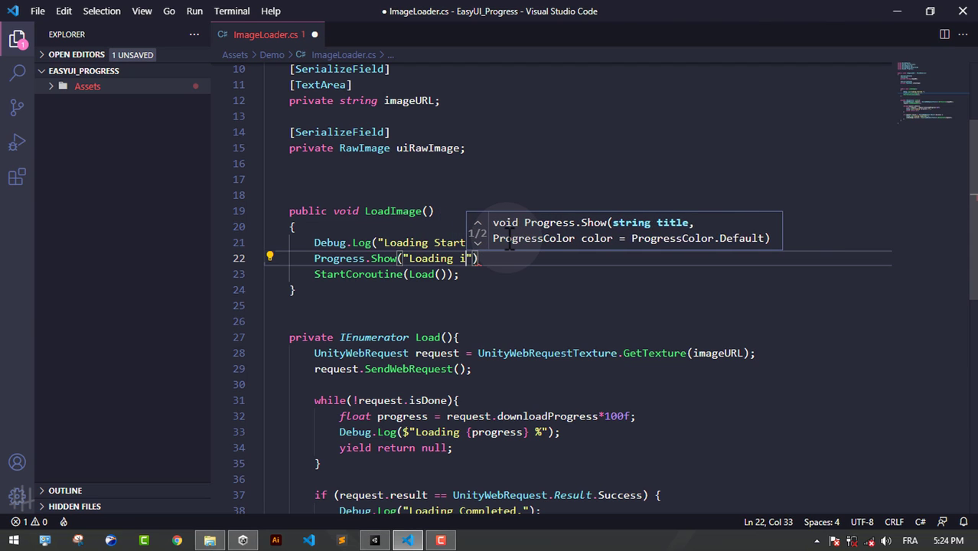
pyautogui.write('mage...')
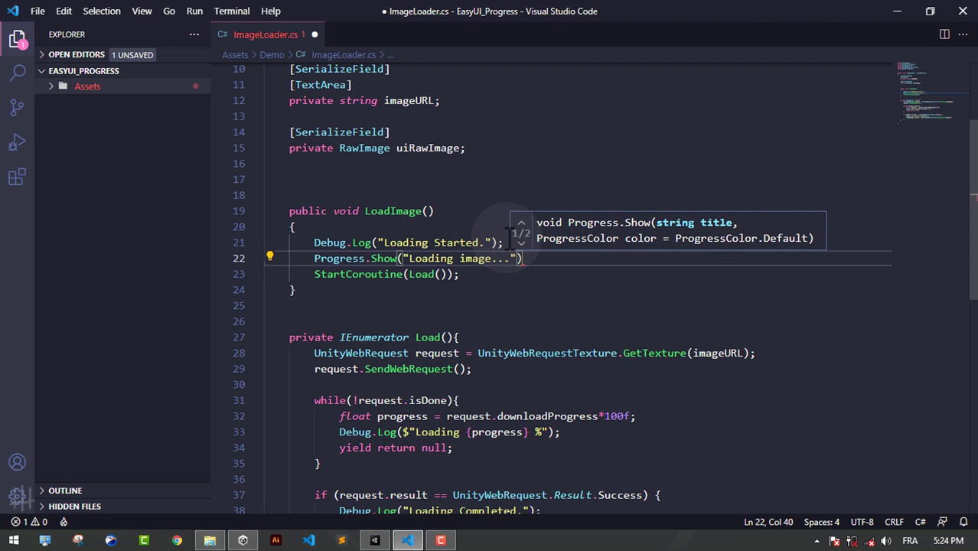
pyautogui.hotkey('ctrl', 's')
# Step: Pass ProgressColor.Orange as the Show call's colour argument and save
pyautogui.click(538, 258)
pyautogui.write(';')
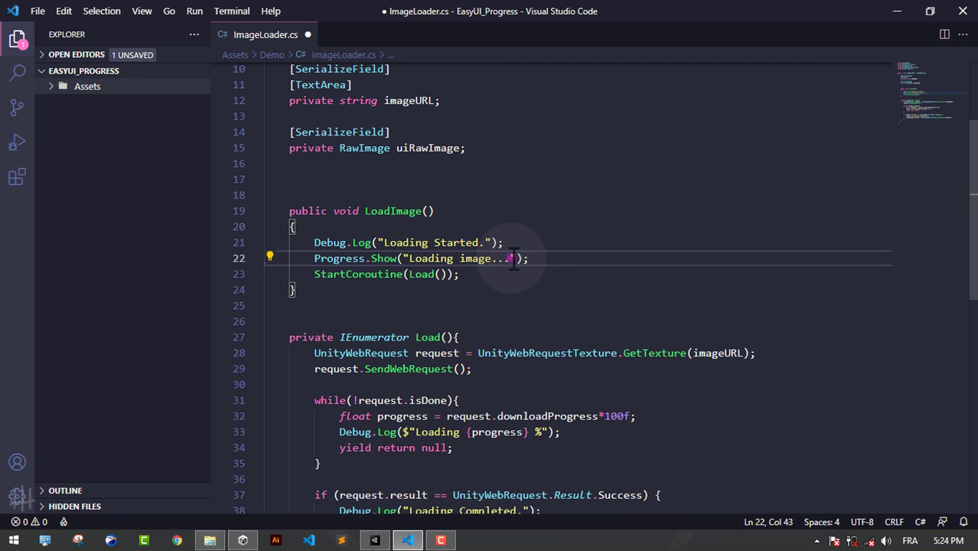
pyautogui.write(',')
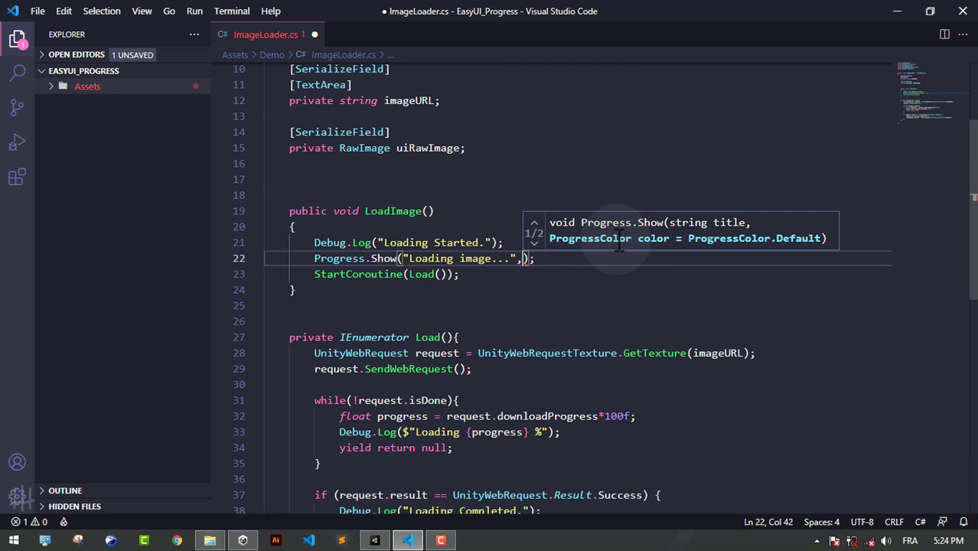
pyautogui.write('Progre')
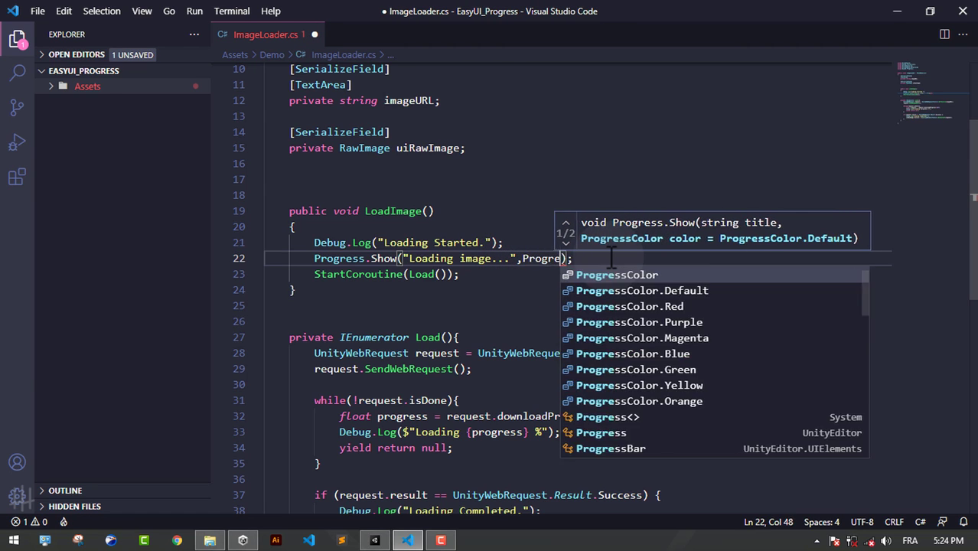
pyautogui.write('ss')
pyautogui.press('Down')
pyautogui.press('Down')
pyautogui.press('Down')
pyautogui.press('Up')
pyautogui.press('Return')
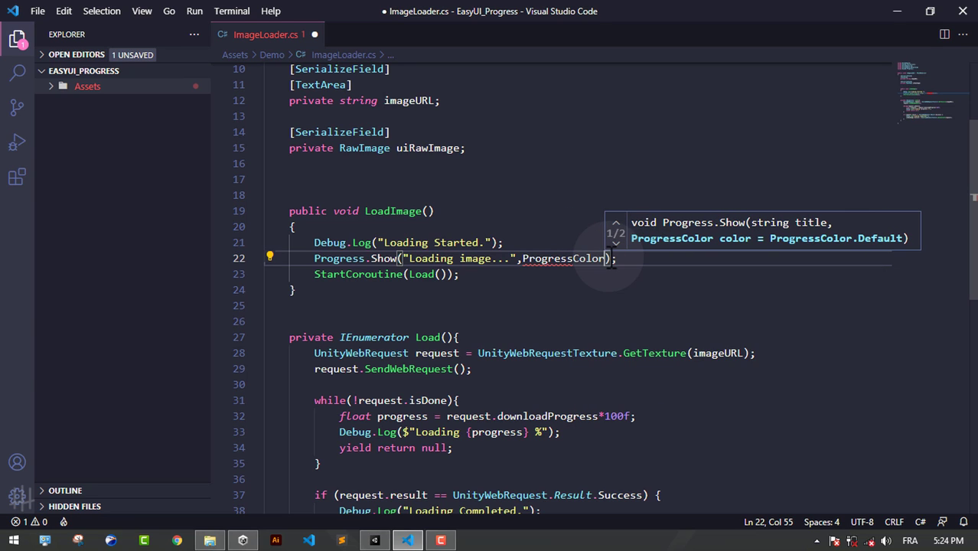
pyautogui.write('.')
pyautogui.press('Down')
pyautogui.press('Down')
pyautogui.press('Down')
pyautogui.press('Down')
pyautogui.press('Down')
pyautogui.press('Down')
pyautogui.press('Up')
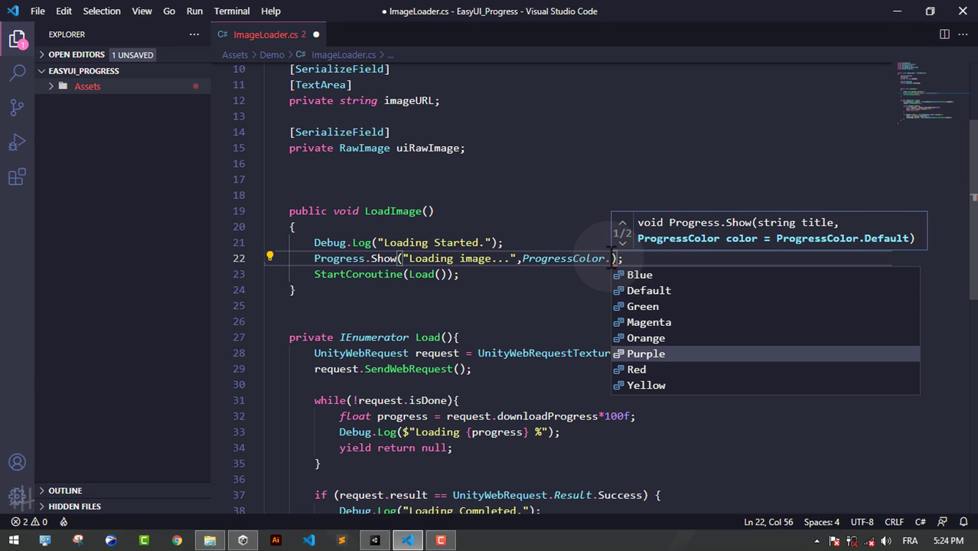
pyautogui.press('Up')
pyautogui.press('Up')
pyautogui.press('Up')
pyautogui.press('Up')
pyautogui.press('Down')
pyautogui.press('Down')
pyautogui.press('Down')
pyautogui.press('Return')
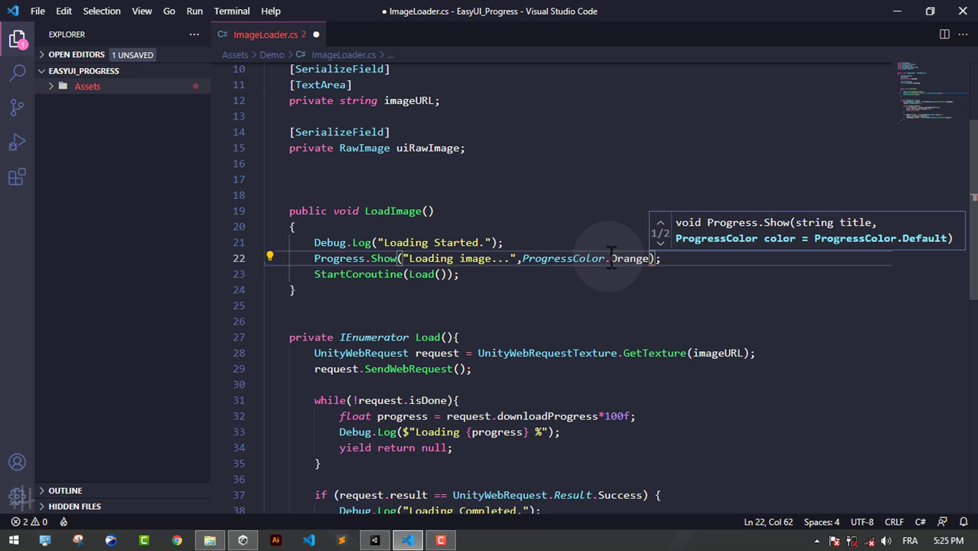
pyautogui.hotkey('ctrl', 's')
pyautogui.click(633, 292)
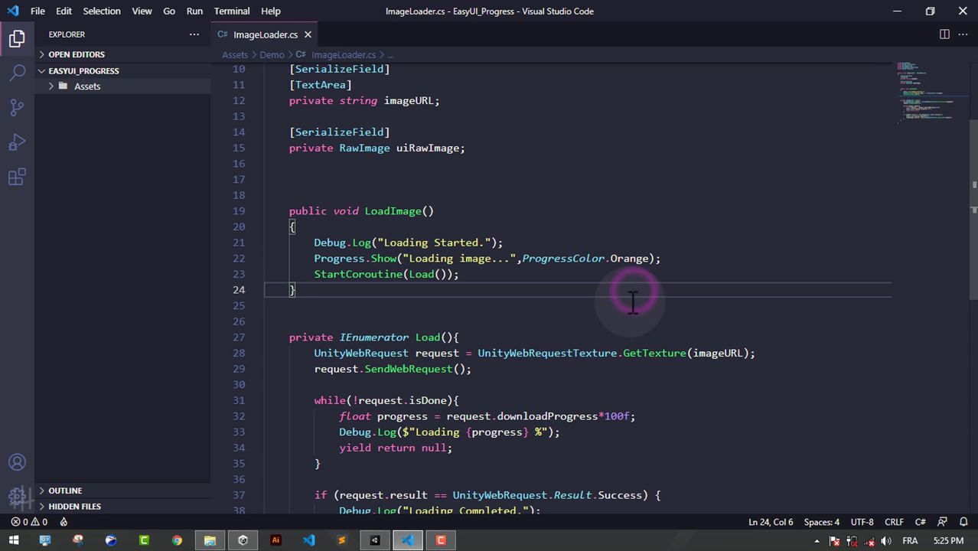
# Step: Add Progress.Hide(); after the "Loading Completed." log, save ImageLoader.cs, and return to Unity
pyautogui.scroll(-3, 629, 280)
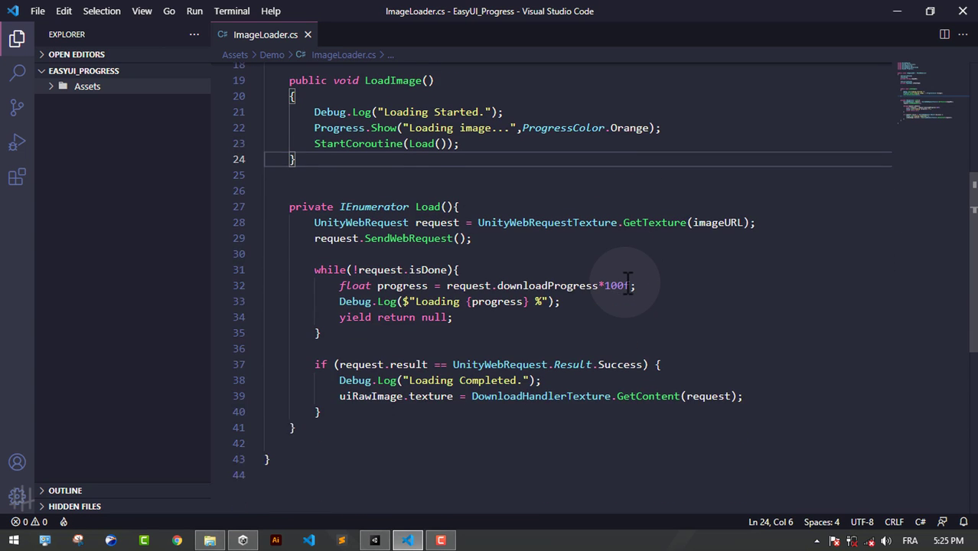
pyautogui.scroll(-2, 628, 284)
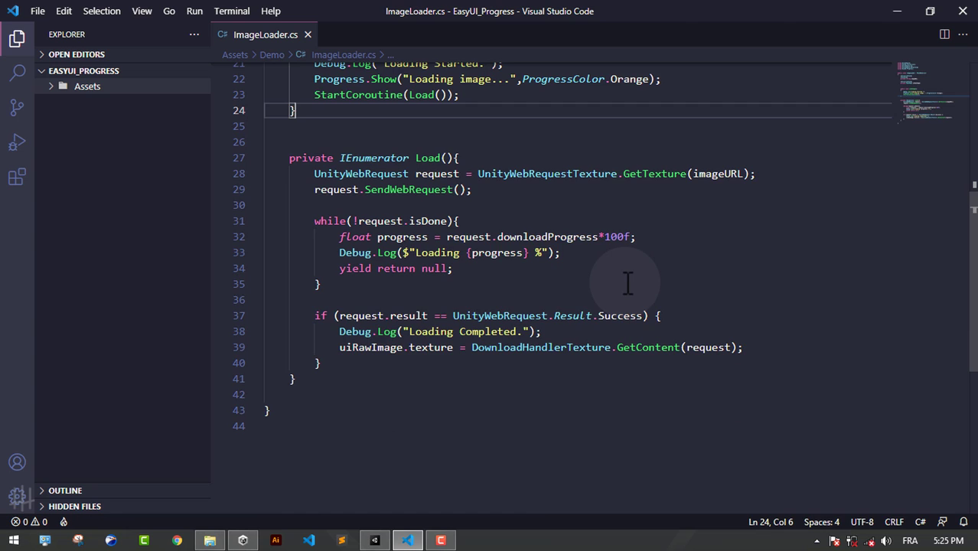
pyautogui.click(547, 296)
pyautogui.moveTo(339, 295); pyautogui.dragTo(528, 295)
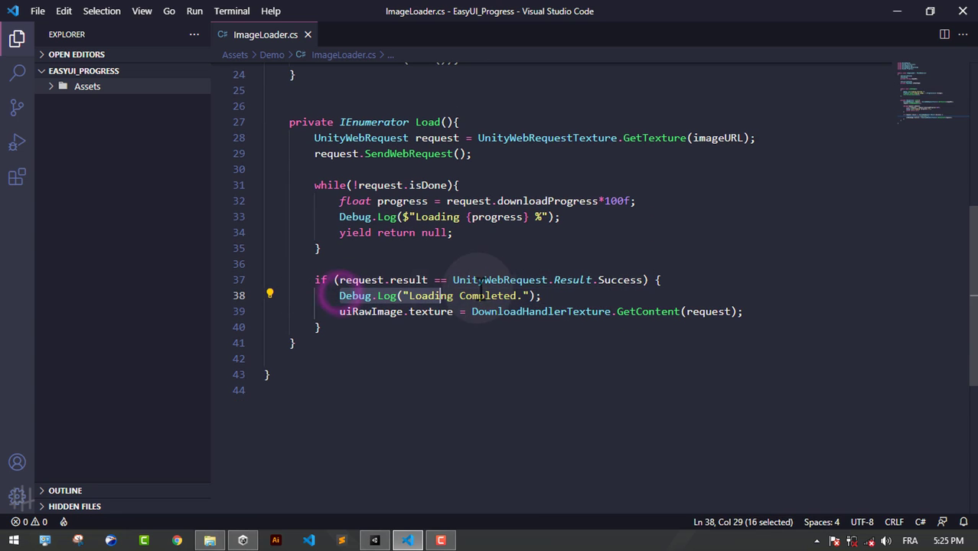
pyautogui.click(545, 295)
pyautogui.press('Return')
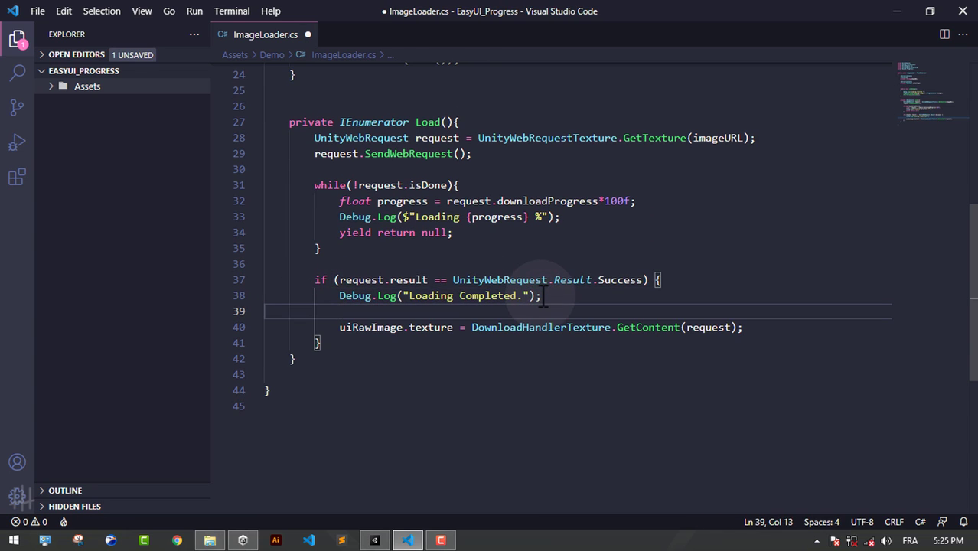
pyautogui.write('Progress')
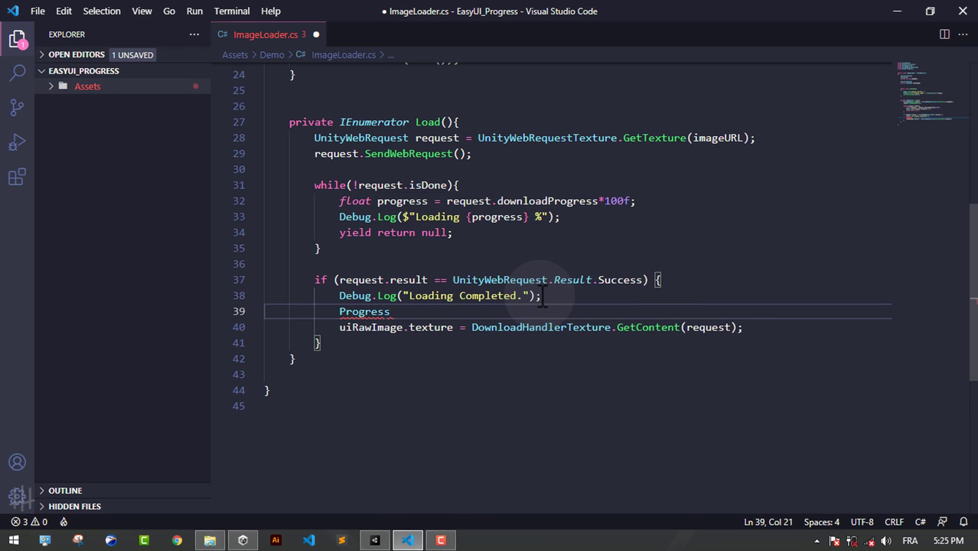
pyautogui.write('.hid')
pyautogui.press('Tab')
pyautogui.write('()')
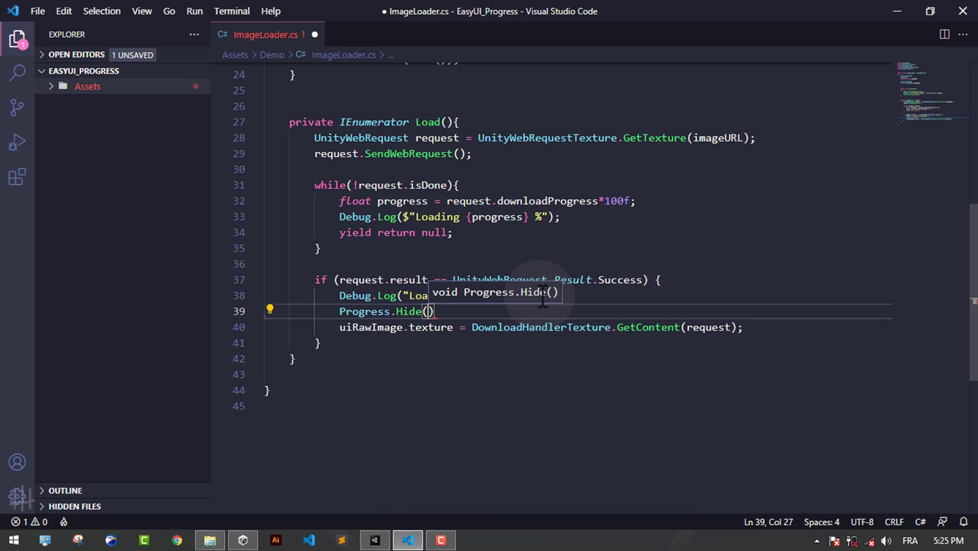
pyautogui.write(';')
pyautogui.hotkey('ctrl', 's')
pyautogui.click(506, 376)
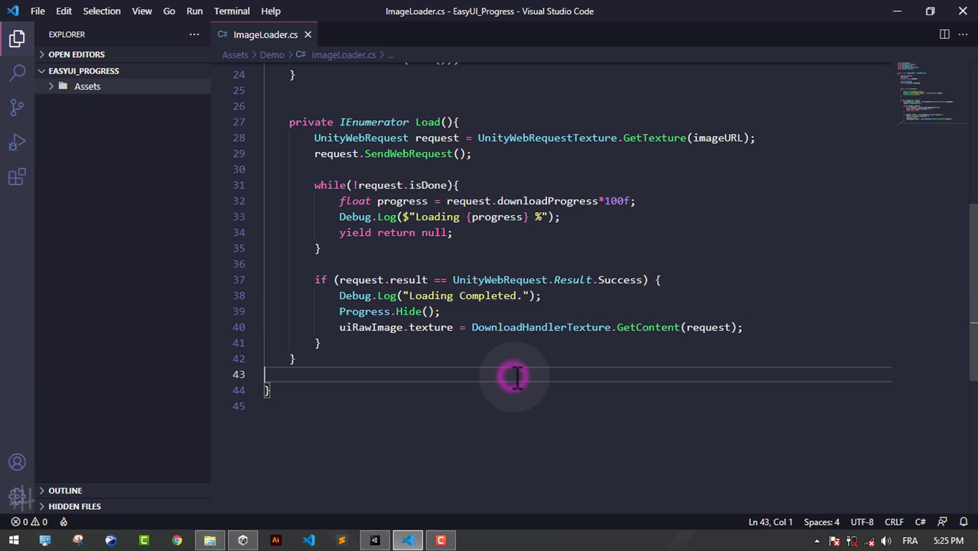
pyautogui.click(410, 539)
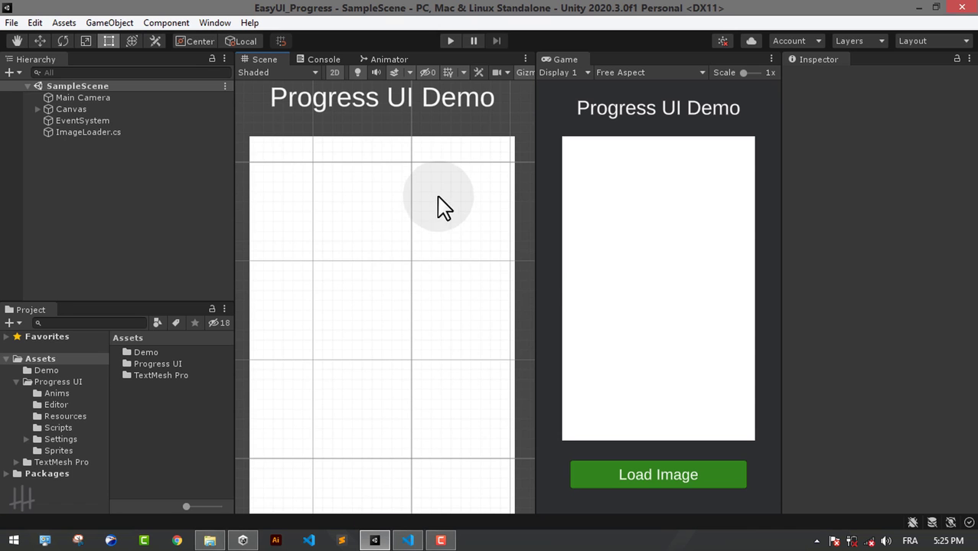
# Step: Play-test Load Image, check the loading percentages in the Console, then stop Play mode
pyautogui.click(450, 42)
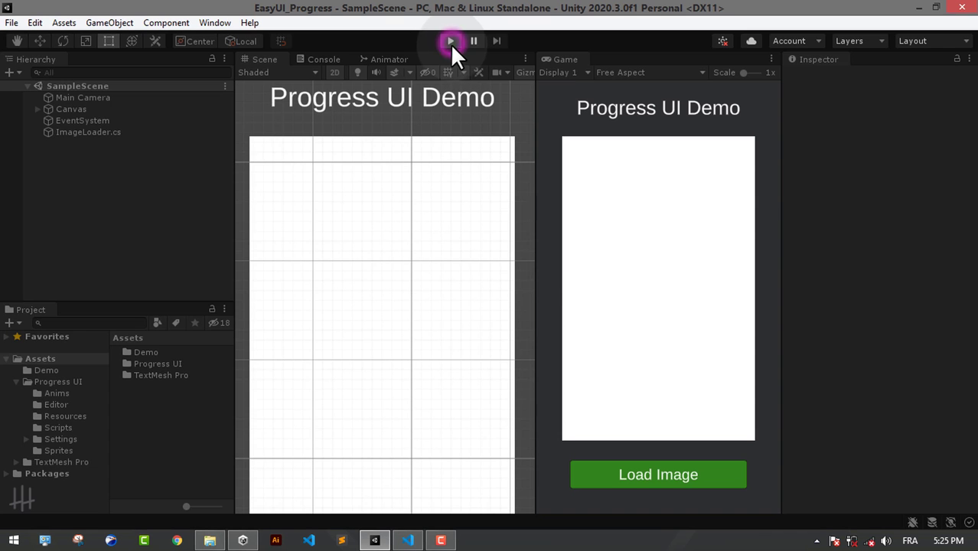
pyautogui.click(639, 474)
pyautogui.click(640, 479)
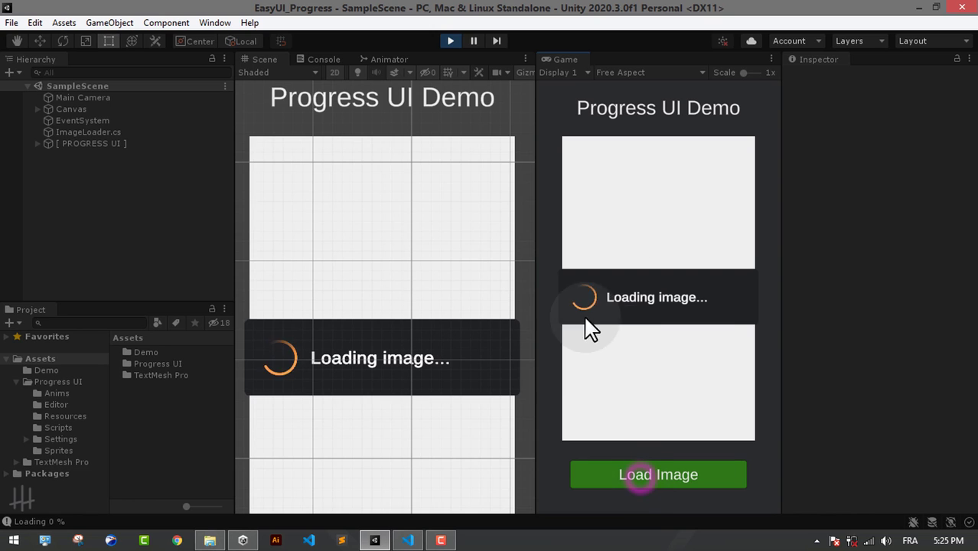
pyautogui.click(316, 59)
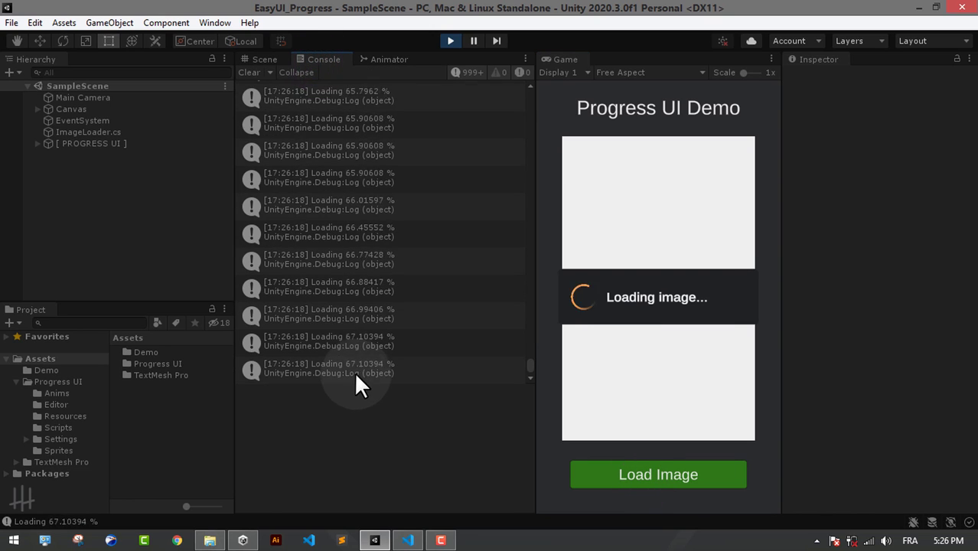
pyautogui.click(268, 61)
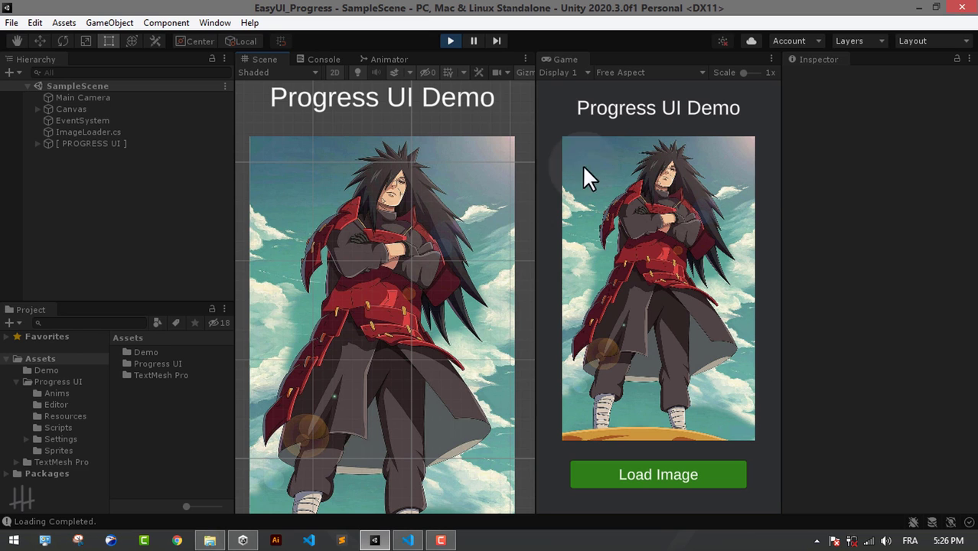
pyautogui.click(450, 43)
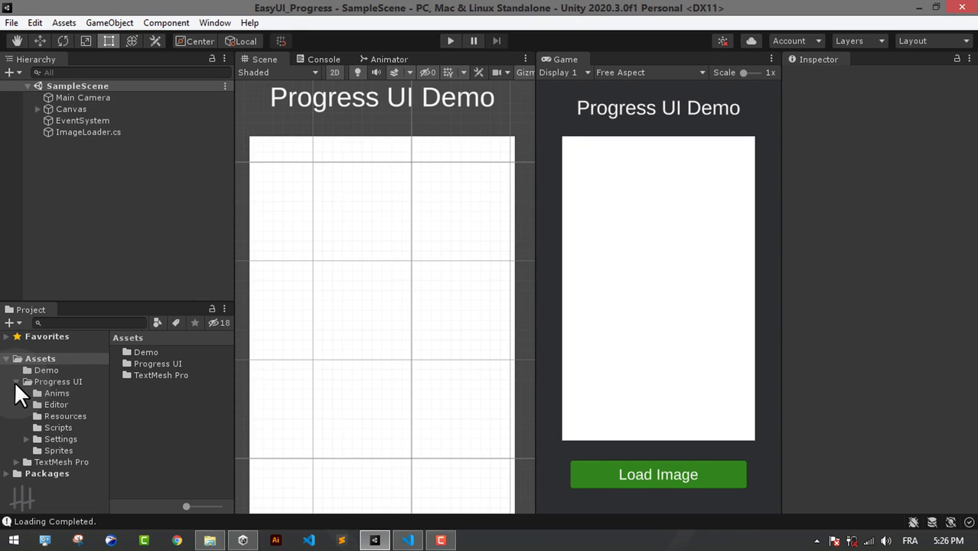
# Step: Browse Progress UI > Settings > Themes and compare the Dark and Light Theme colours
pyautogui.click(47, 381)
pyautogui.click(52, 439)
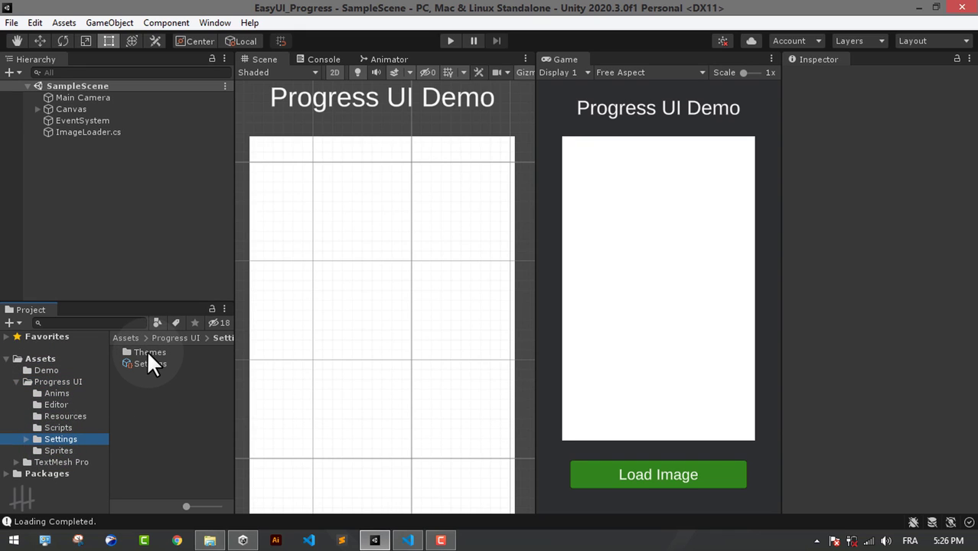
pyautogui.doubleClick(147, 353)
pyautogui.click(165, 353)
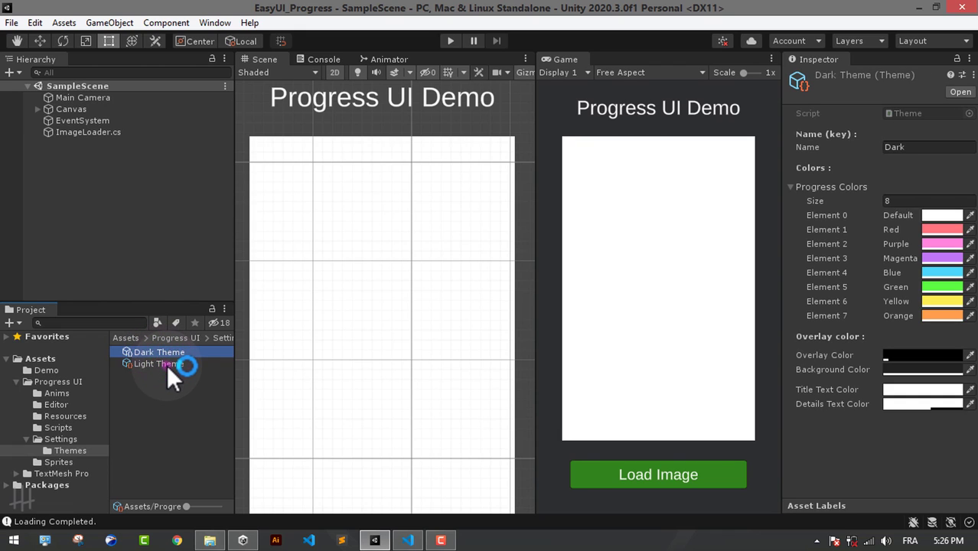
pyautogui.click(166, 364)
pyautogui.click(168, 354)
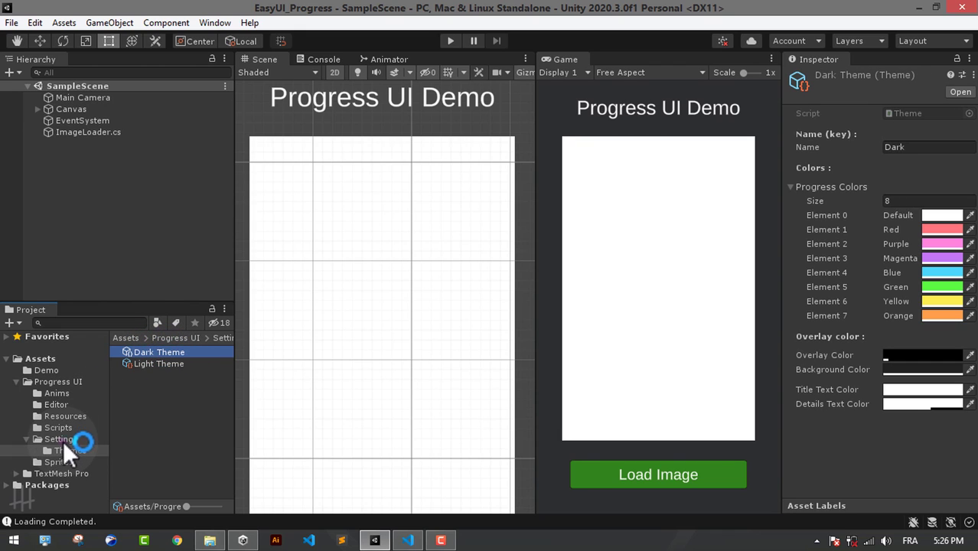
pyautogui.click(62, 440)
# Step: Set the Progress UI Settings asset's Theme to Light Theme
pyautogui.click(158, 365)
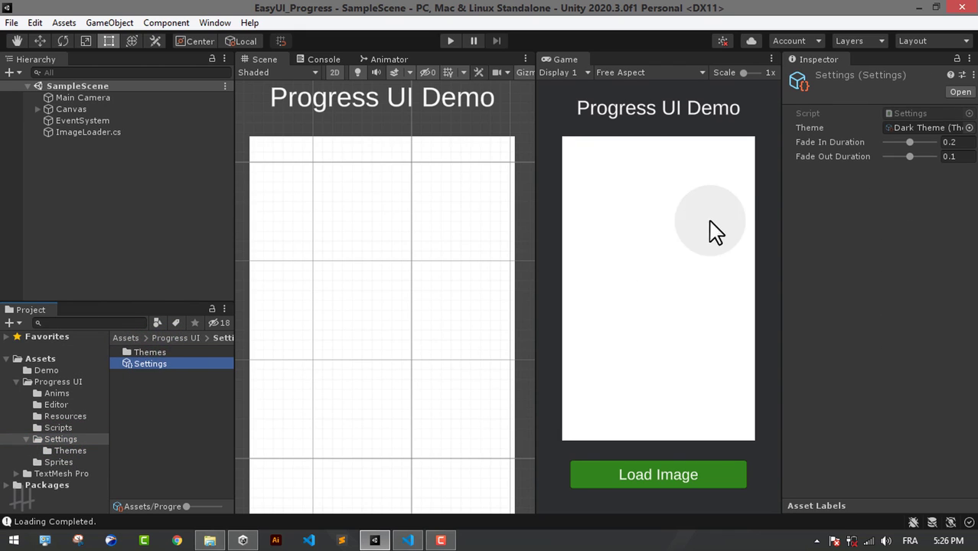
pyautogui.click(969, 129)
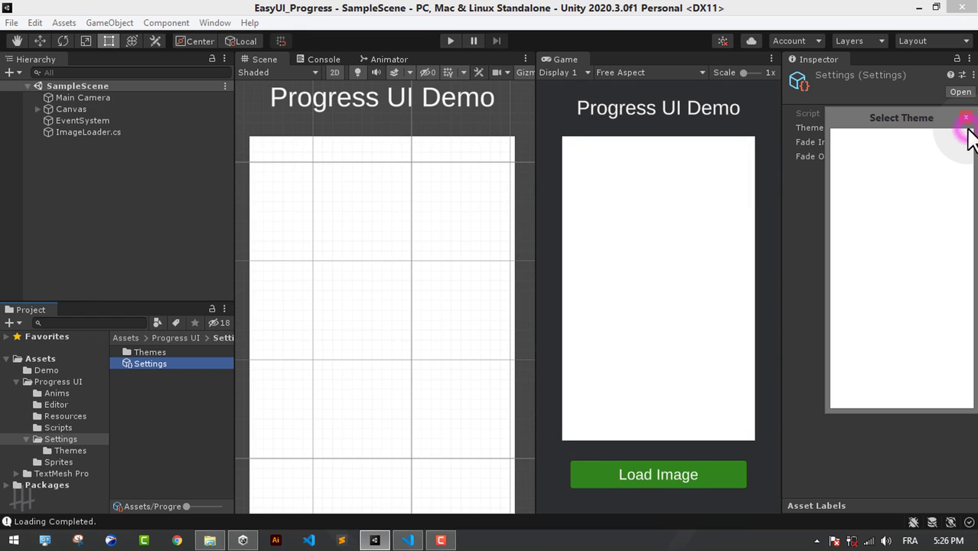
pyautogui.click(865, 188)
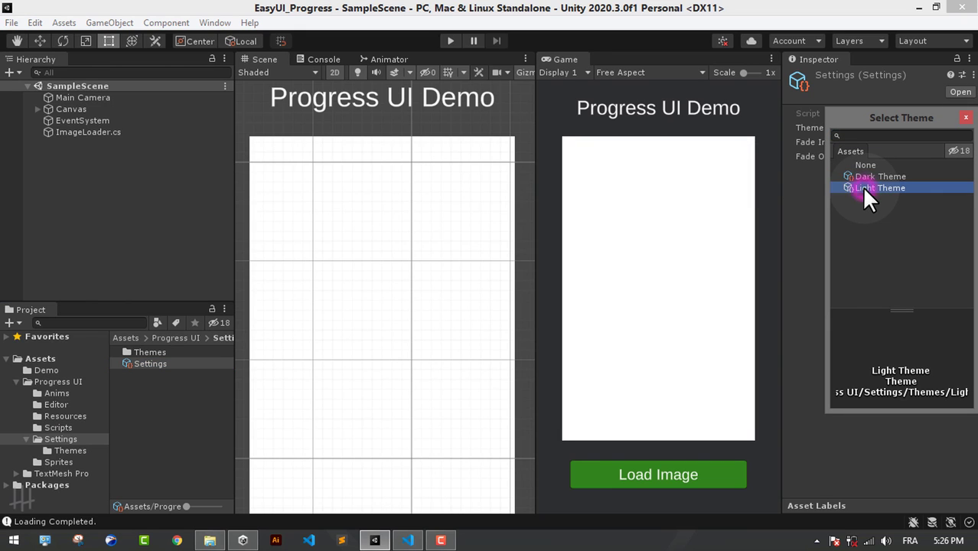
pyautogui.click(967, 117)
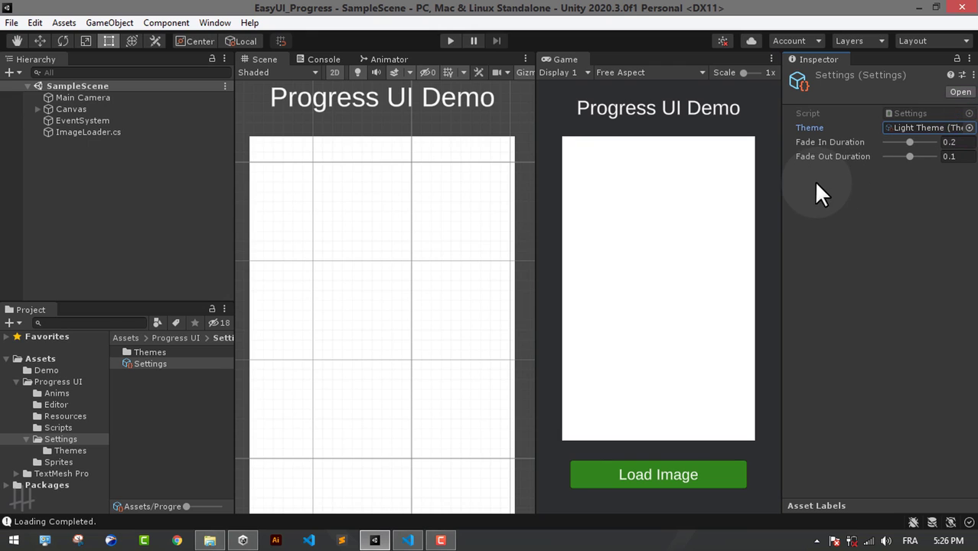
pyautogui.click(741, 121)
pyautogui.click(450, 41)
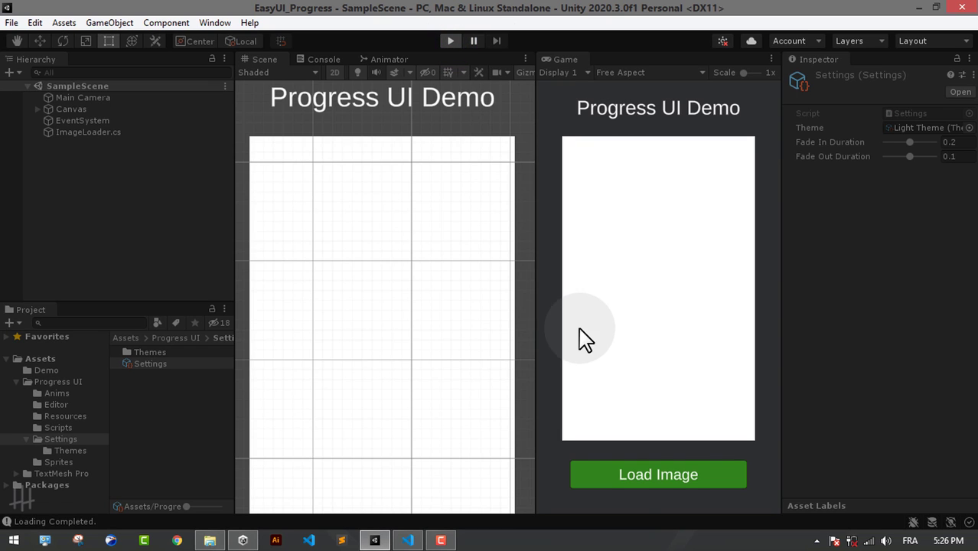
# Step: Load the image under the Light Theme overlay, stop Play mode, and return to ImageLoader.cs
pyautogui.click(627, 480)
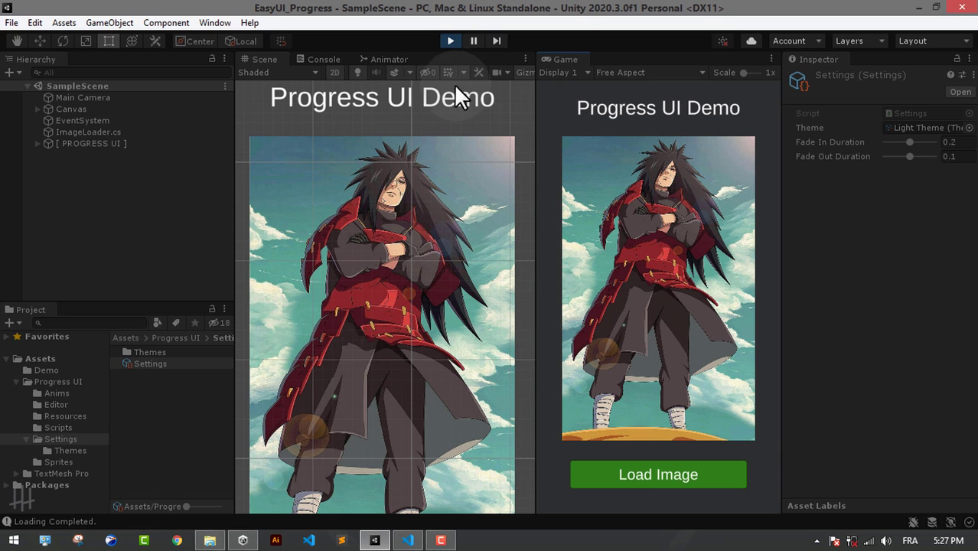
pyautogui.click(450, 43)
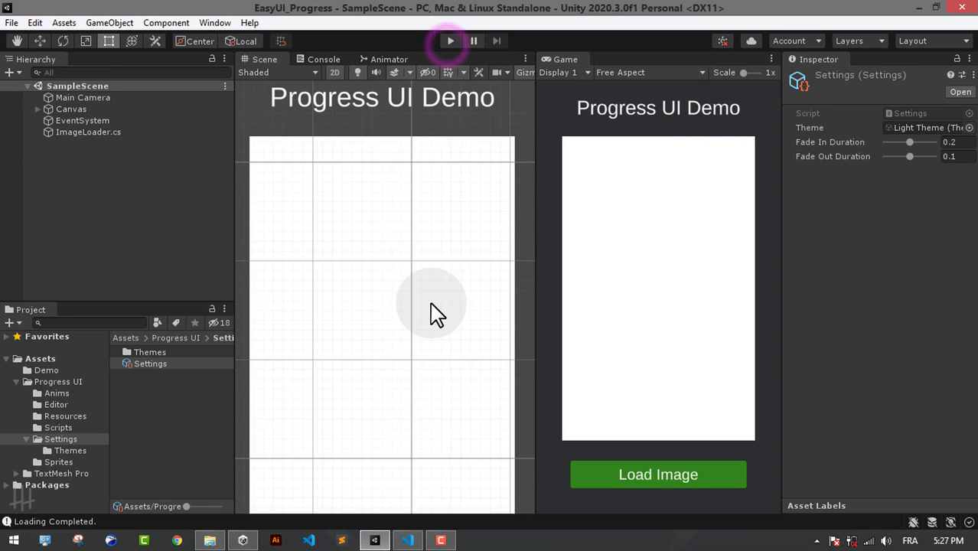
pyautogui.click(408, 540)
pyautogui.click(553, 292)
# Step: Add a true argument after ProgressColor.Orange in the Progress.Show call and save
pyautogui.scroll(-4, 430, 323)
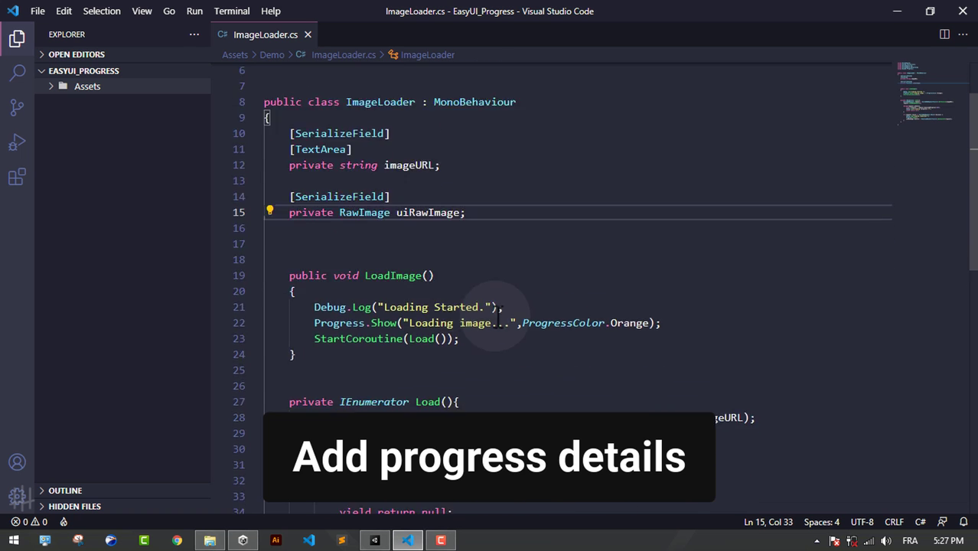
pyautogui.click(651, 223)
pyautogui.write(', ')
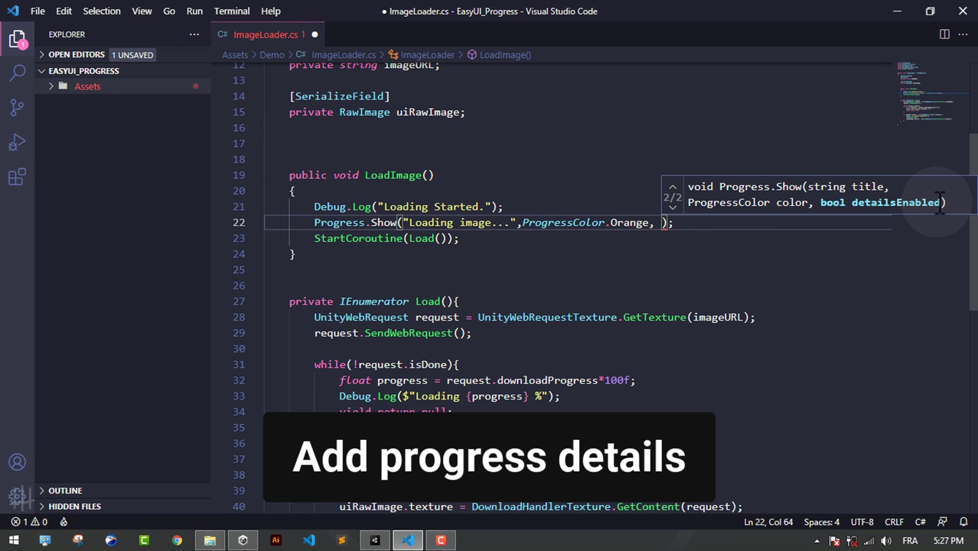
pyautogui.write('true')
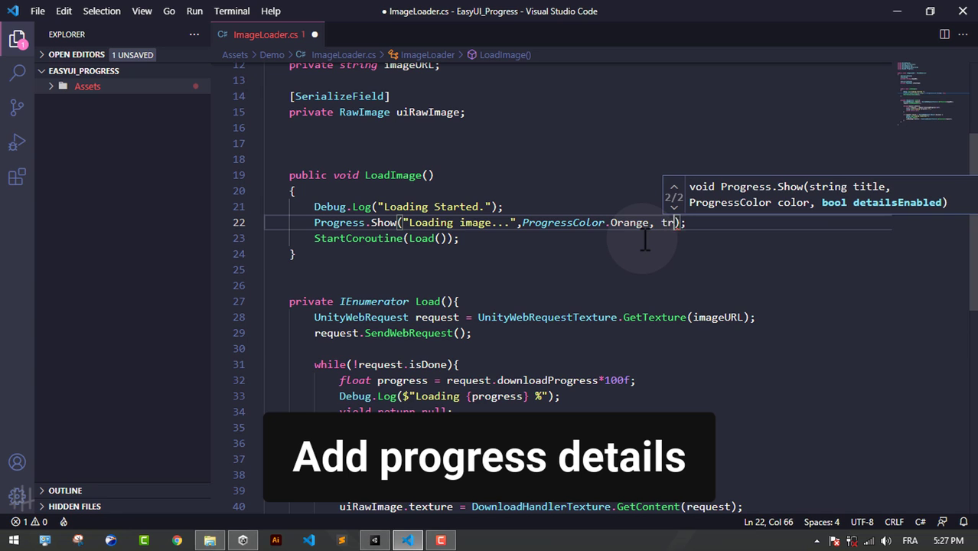
pyautogui.hotkey('ctrl', 's')
pyautogui.click(622, 191)
pyautogui.moveTo(704, 223); pyautogui.dragTo(656, 223)
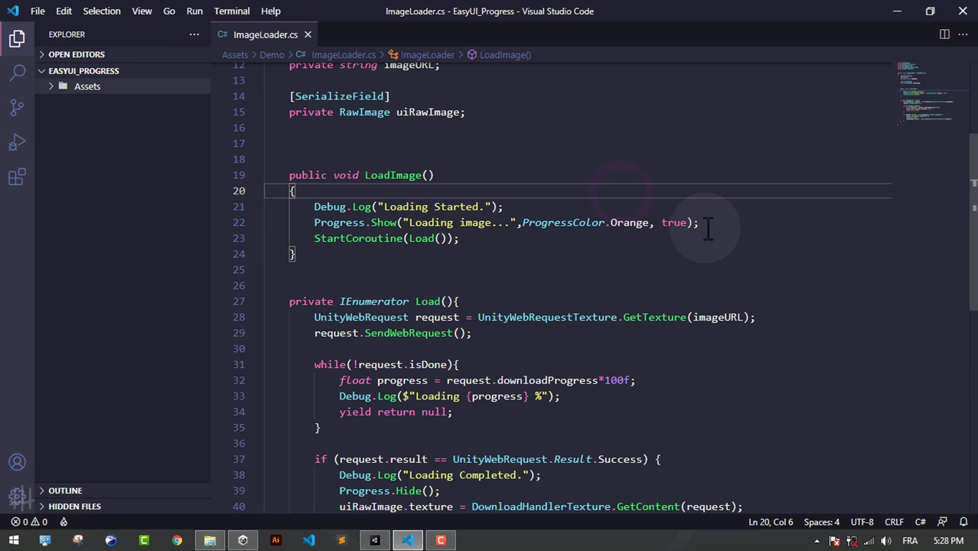
pyautogui.click(565, 265)
# Step: Add Progress.SetDetailsText("Loading image..."); below the Progress.Show call
pyautogui.scroll(-2, 566, 262)
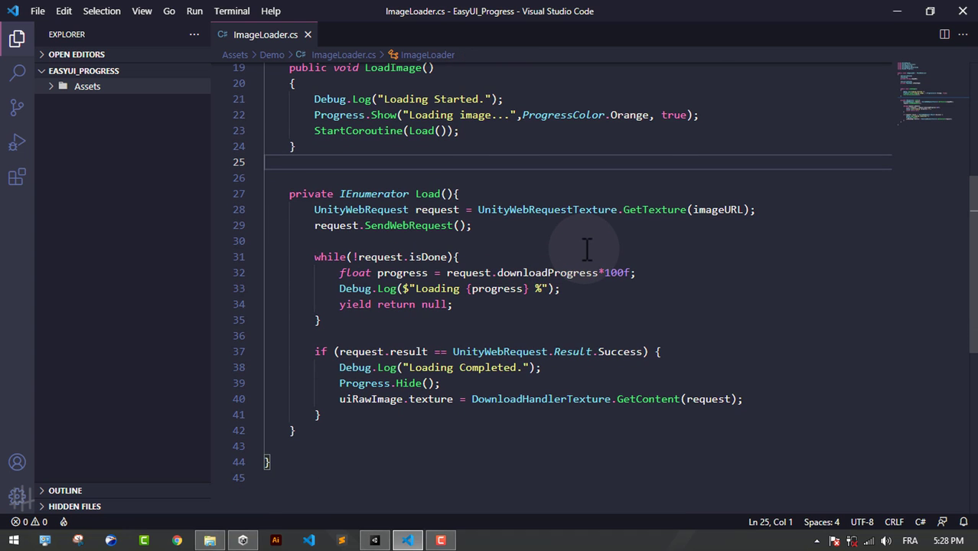
pyautogui.click(713, 113)
pyautogui.press('Return')
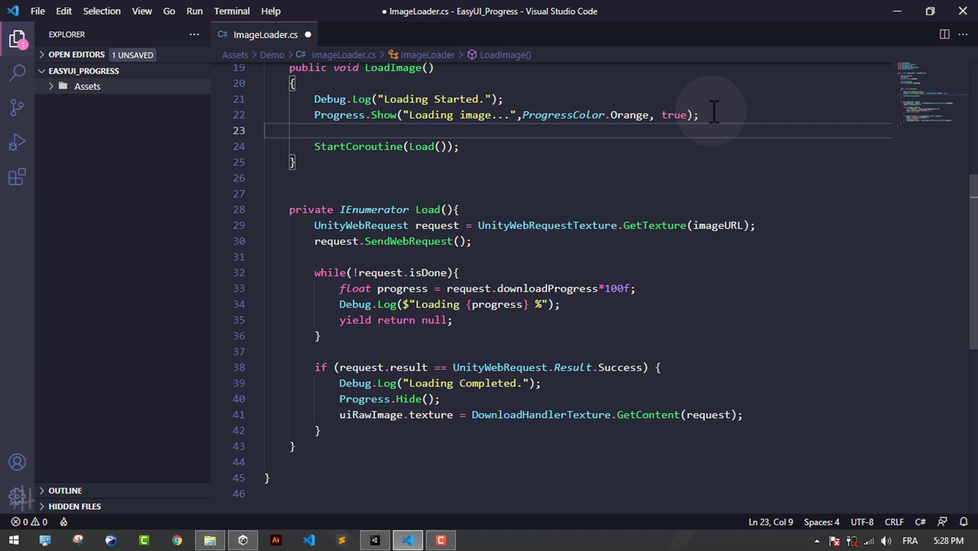
pyautogui.write('Progress')
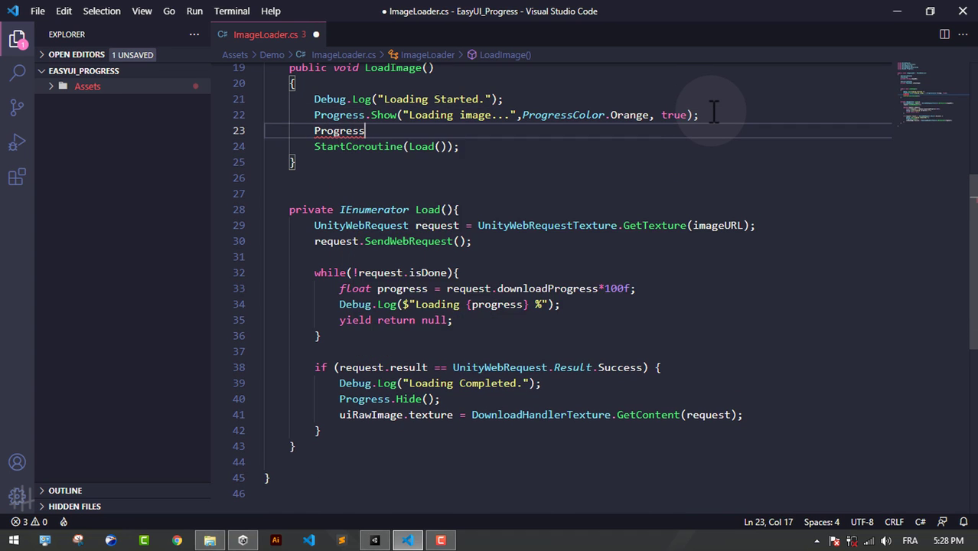
pyautogui.write('.setde')
pyautogui.press('Return')
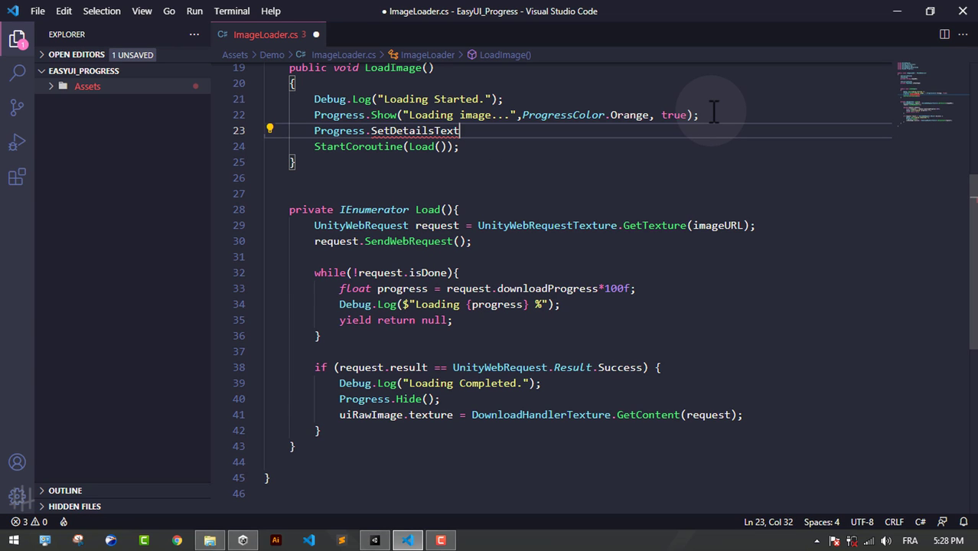
pyautogui.write('("L')
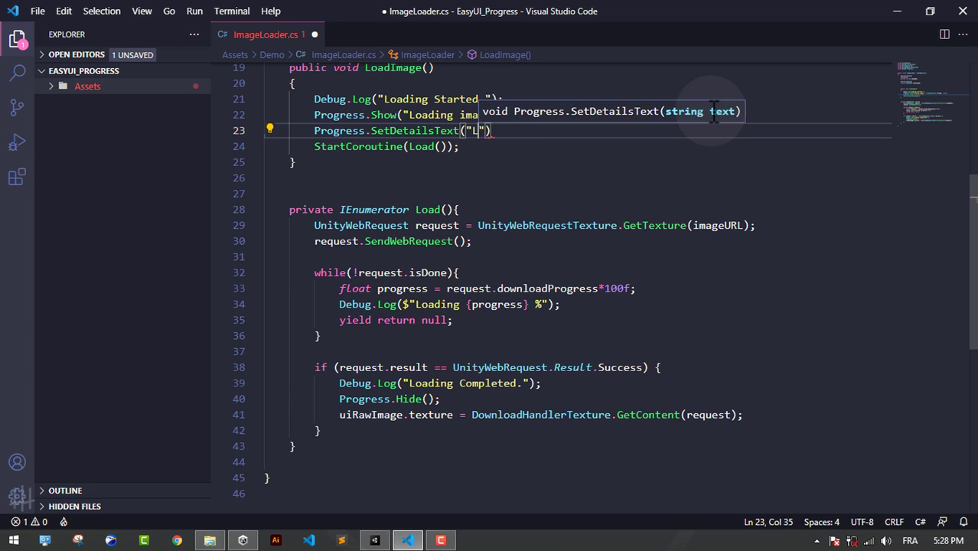
pyautogui.write('oading')
pyautogui.press('BackSpace')
pyautogui.press('BackSpace')
pyautogui.press('BackSpace')
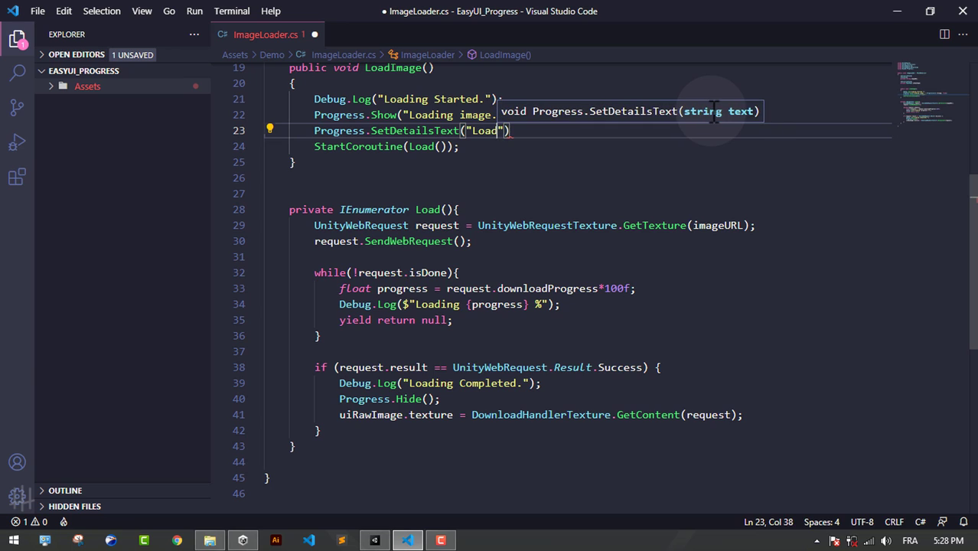
pyautogui.write('ing imag')
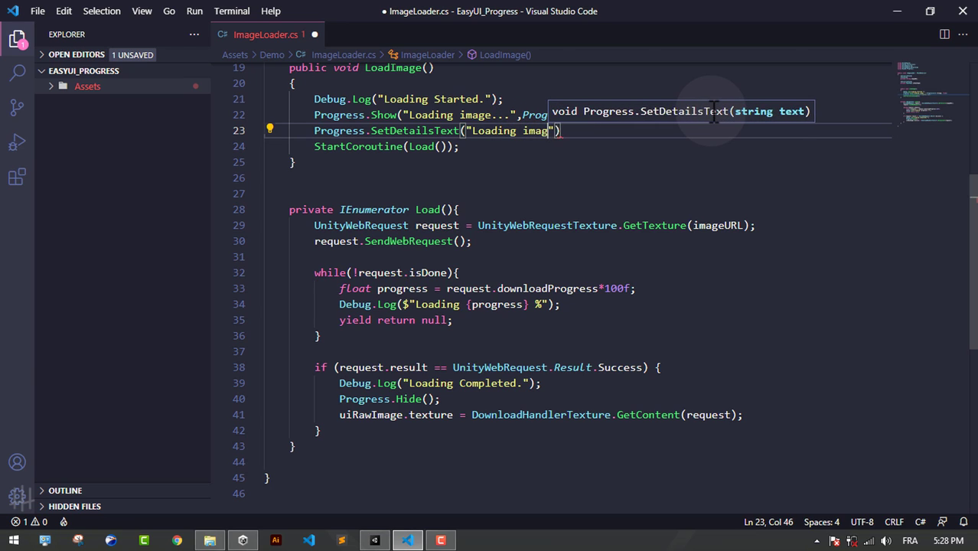
pyautogui.write('e...')
pyautogui.click(668, 132)
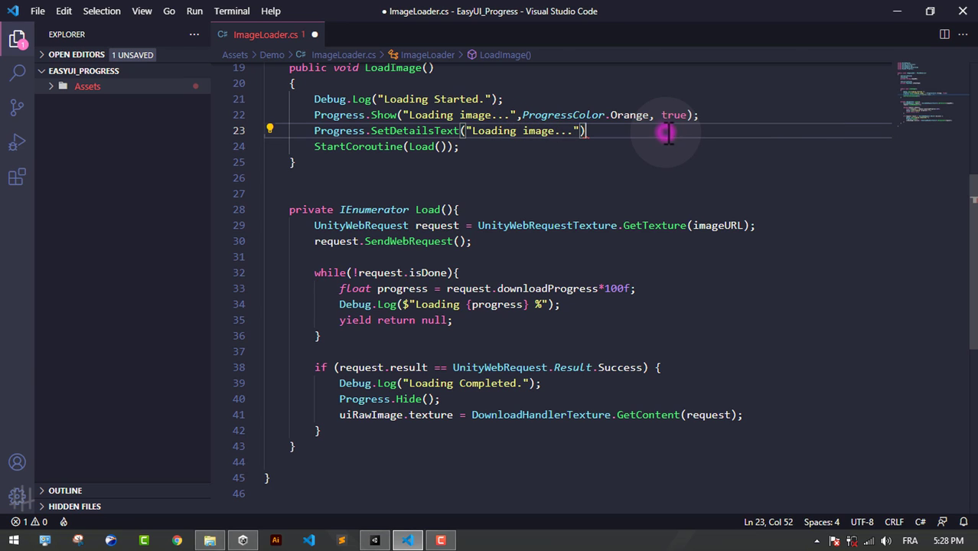
pyautogui.write(';')
# Step: Change the Progress.Show title to "Please wait..." and save the script
pyautogui.moveTo(493, 114); pyautogui.dragTo(420, 115)
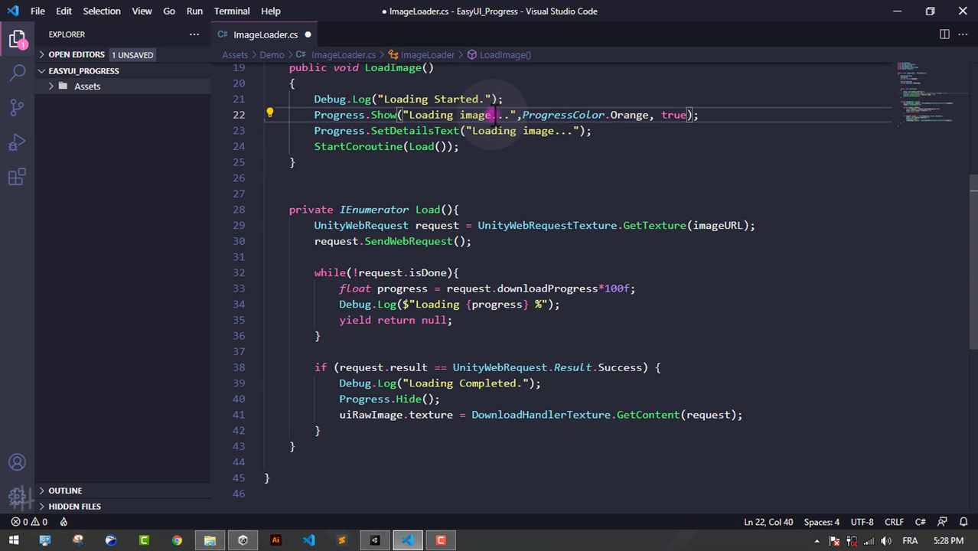
pyautogui.write('Please wait')
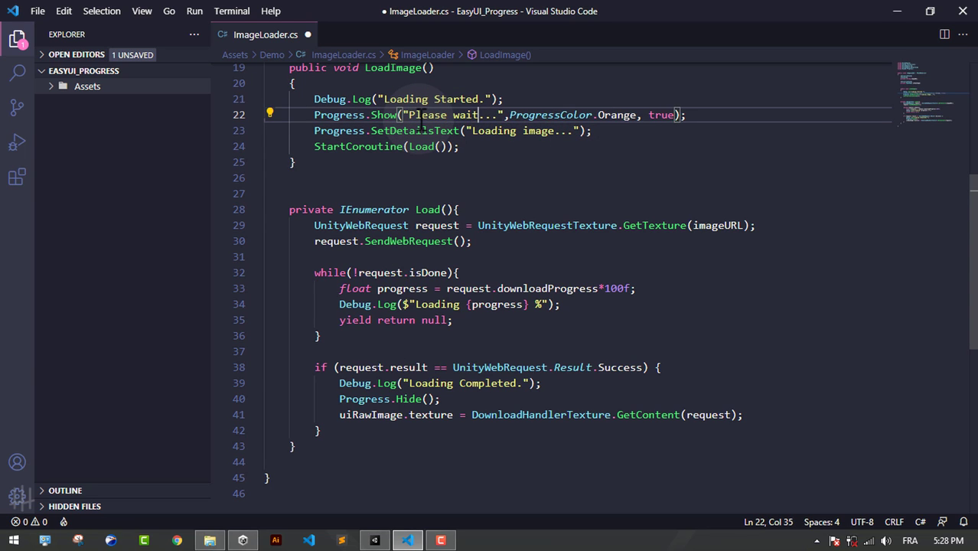
pyautogui.hotkey('ctrl', 's')
pyautogui.click(620, 131)
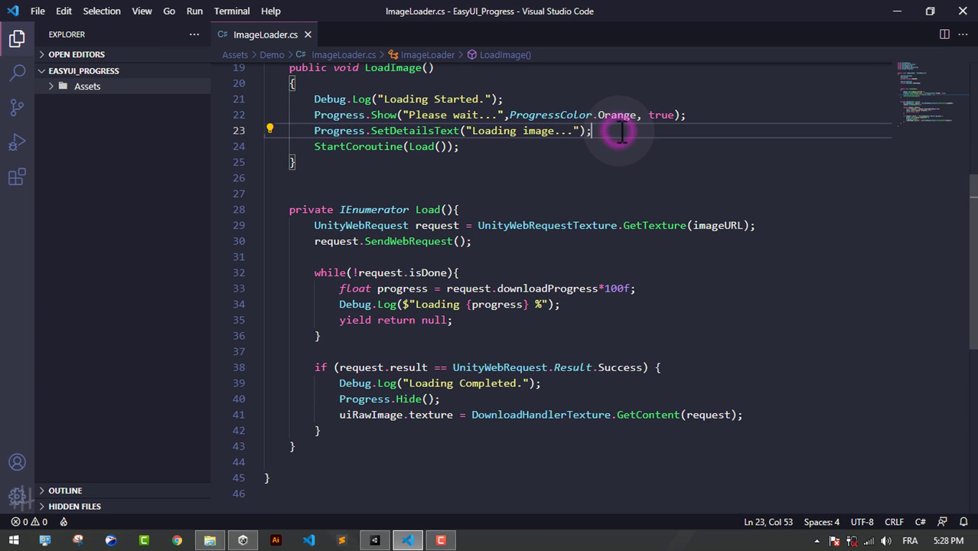
pyautogui.scroll(-2, 616, 136)
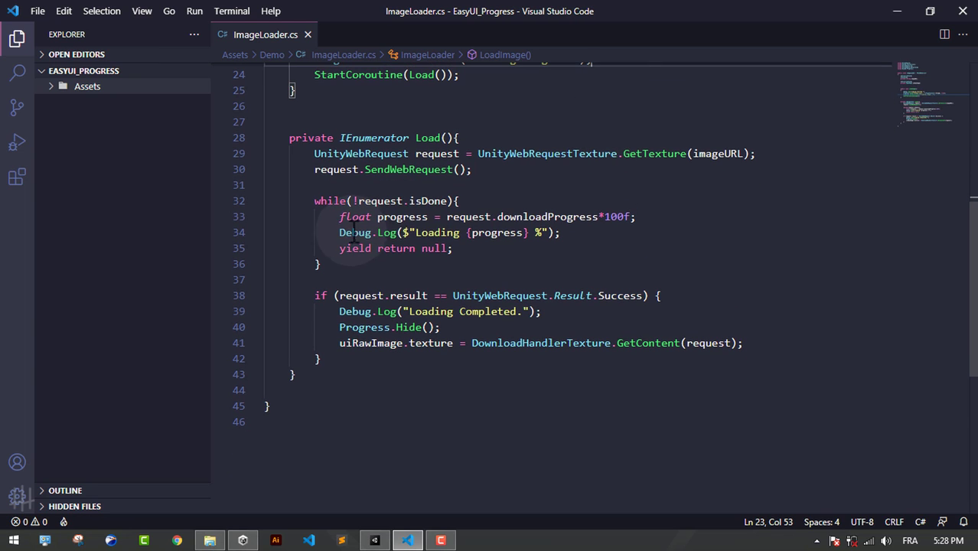
# Step: Add Progress.SetProgressValue(progress); after the loop's progress log, save, and switch to Unity
pyautogui.click(441, 231)
pyautogui.click(633, 230)
pyautogui.click(644, 221)
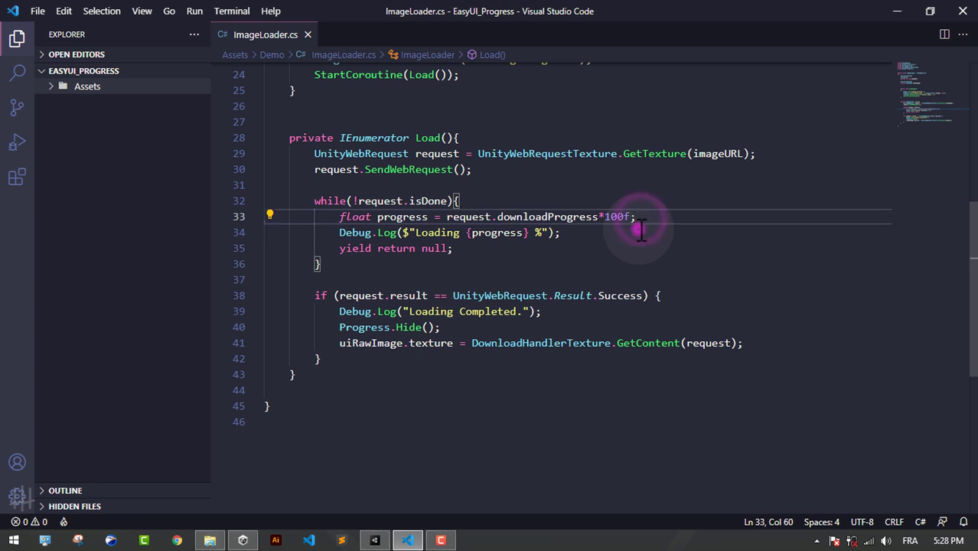
pyautogui.click(641, 231)
pyautogui.press('Return')
pyautogui.write('Pr')
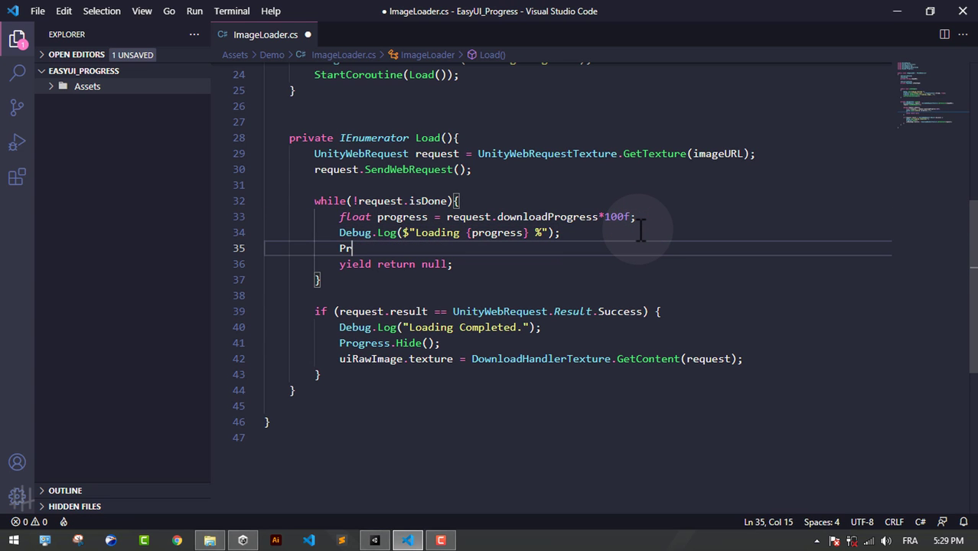
pyautogui.write('ogre')
pyautogui.press('Tab')
pyautogui.write('.se')
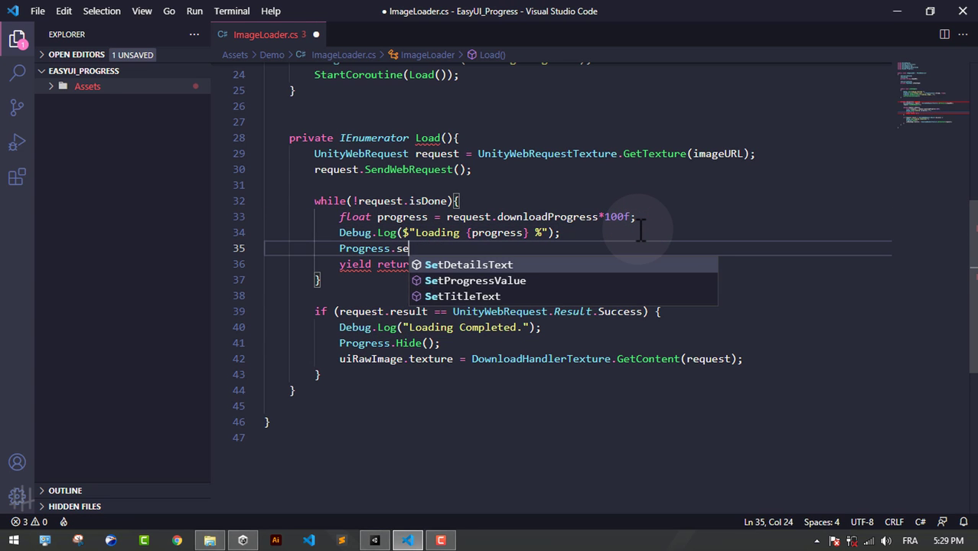
pyautogui.write('tpr')
pyautogui.press('Tab')
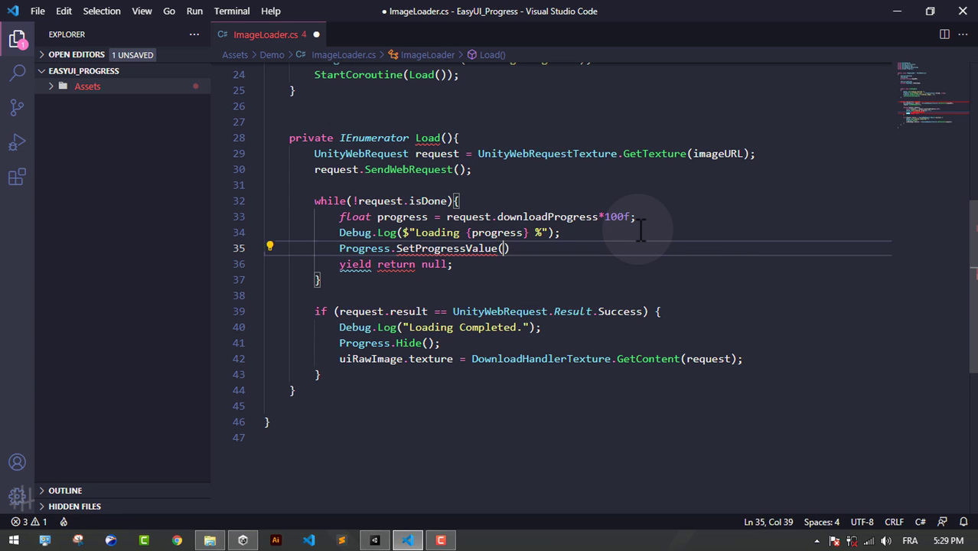
pyautogui.write('progress')
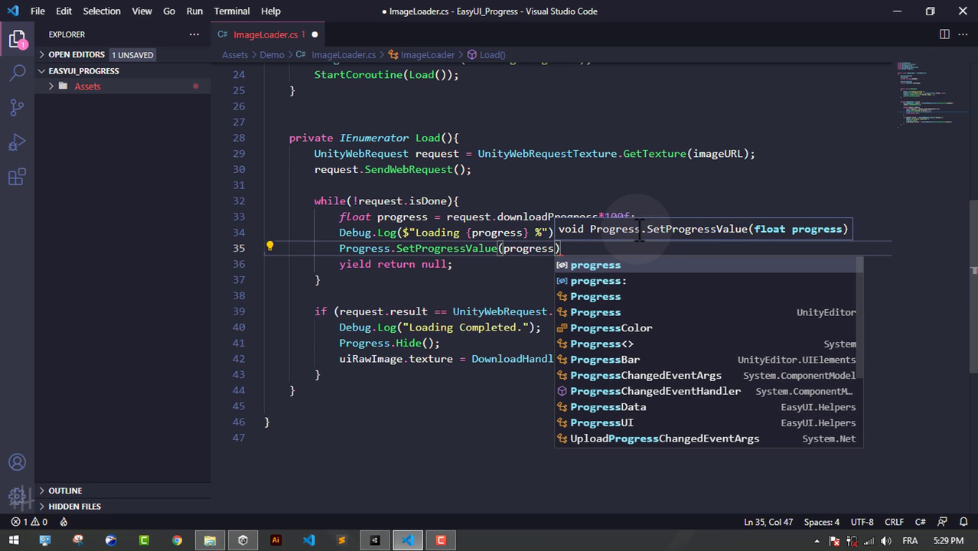
pyautogui.click(632, 248)
pyautogui.write(';')
pyautogui.hotkey('ctrl', 's')
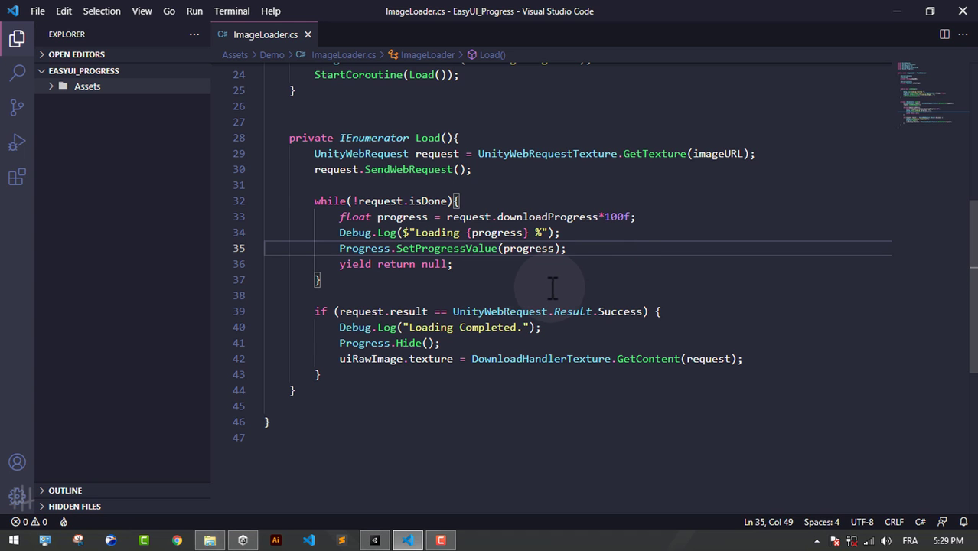
pyautogui.click(375, 540)
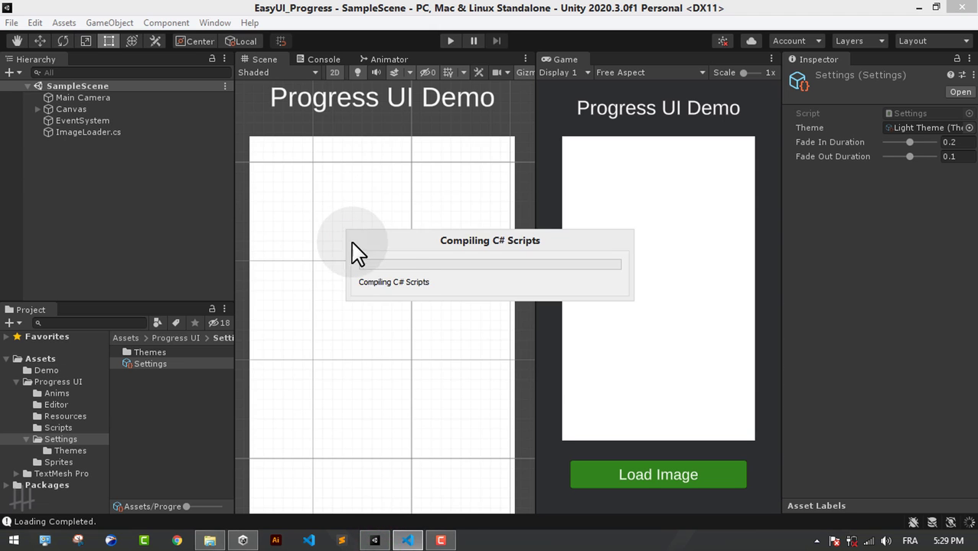
# Step: Run the scene and load the image to watch the progress percentage climb
pyautogui.click(450, 40)
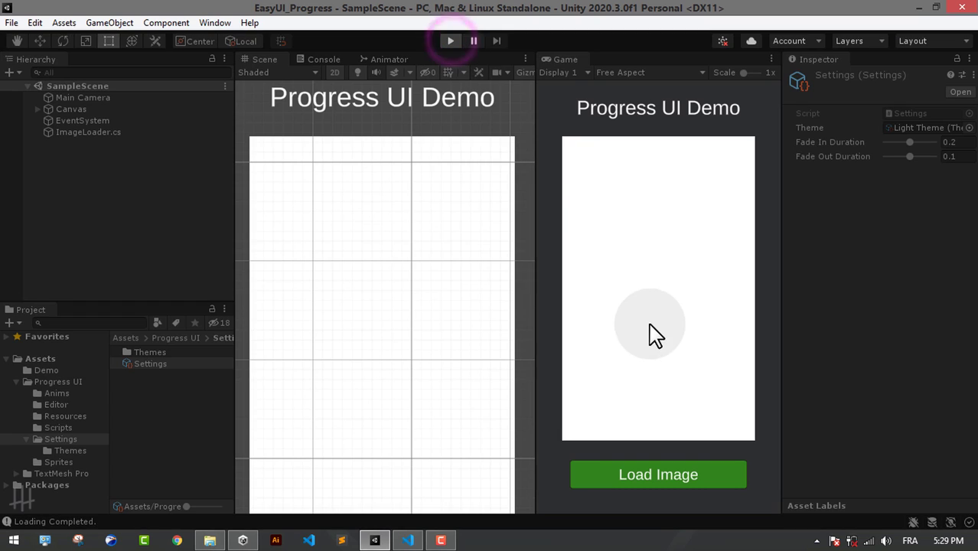
pyautogui.click(590, 473)
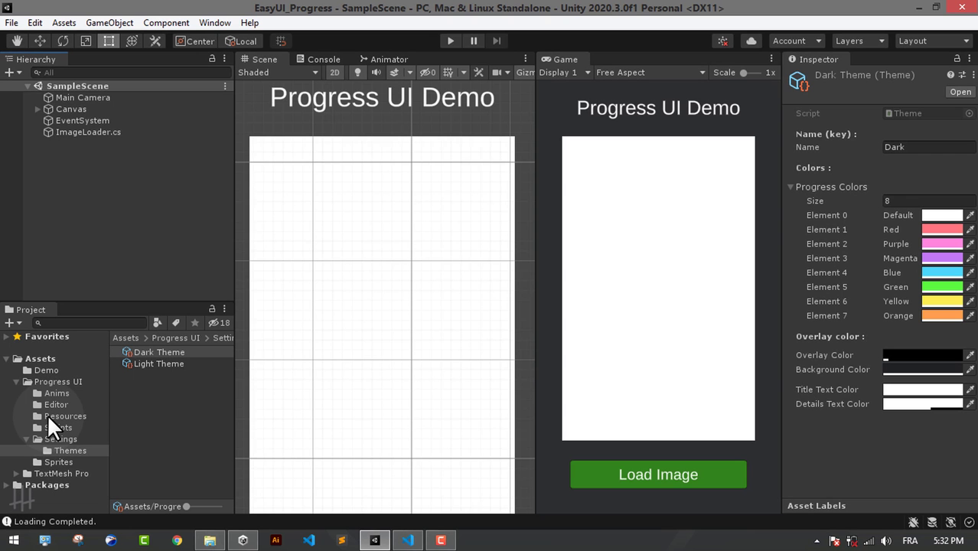
# Step: Open the ProgressUI prefab from Resources and select the Loading Circle Image
pyautogui.click(47, 414)
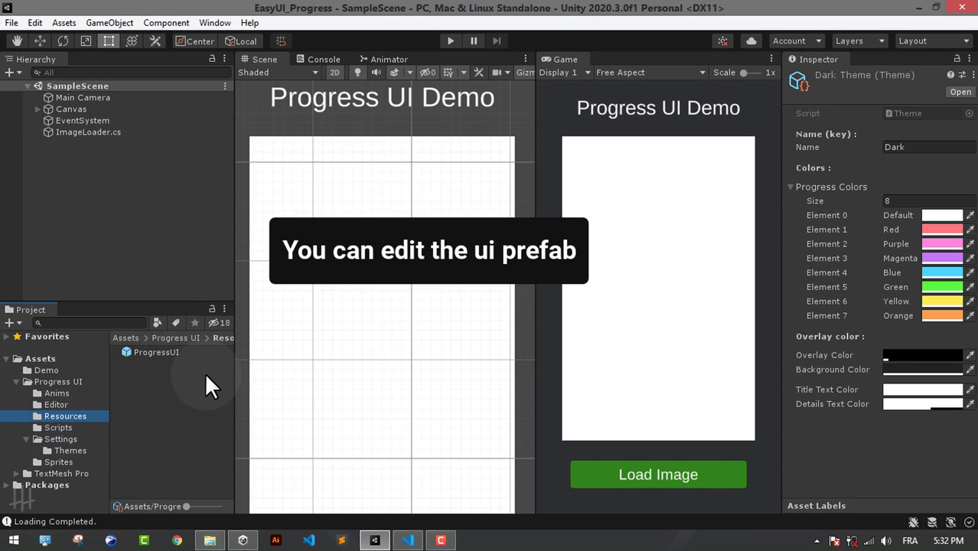
pyautogui.doubleClick(154, 352)
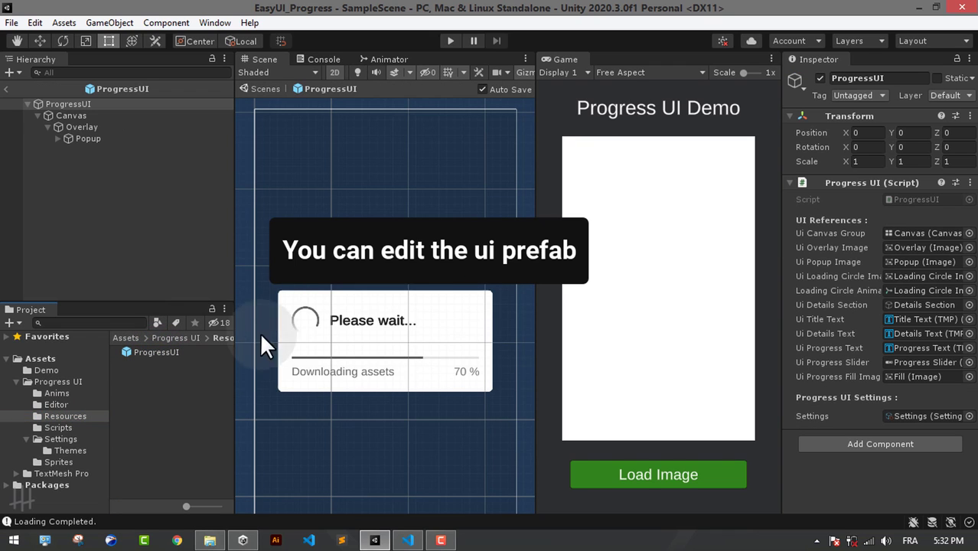
pyautogui.click(306, 320)
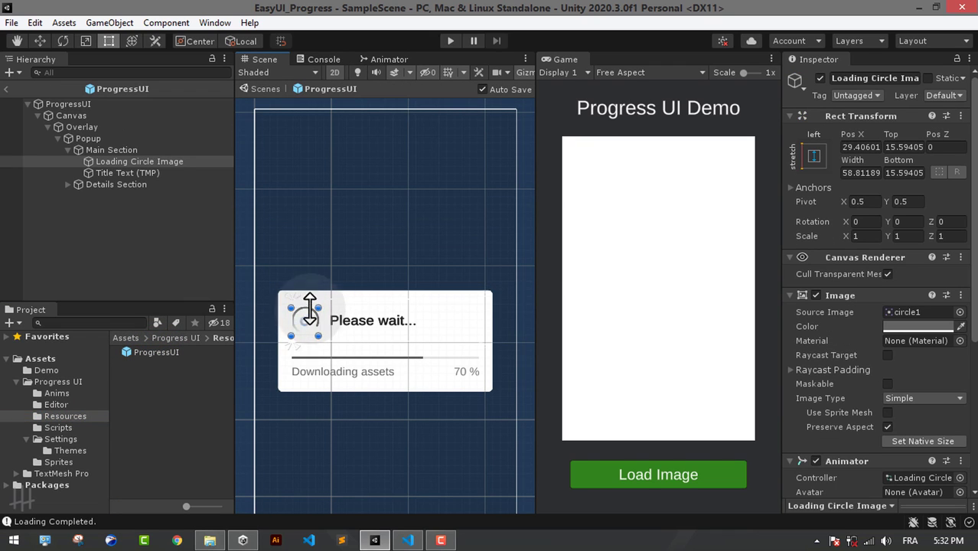
# Step: Preview the circle sprites and set the loading circle's Source Image to circle2
pyautogui.click(960, 312)
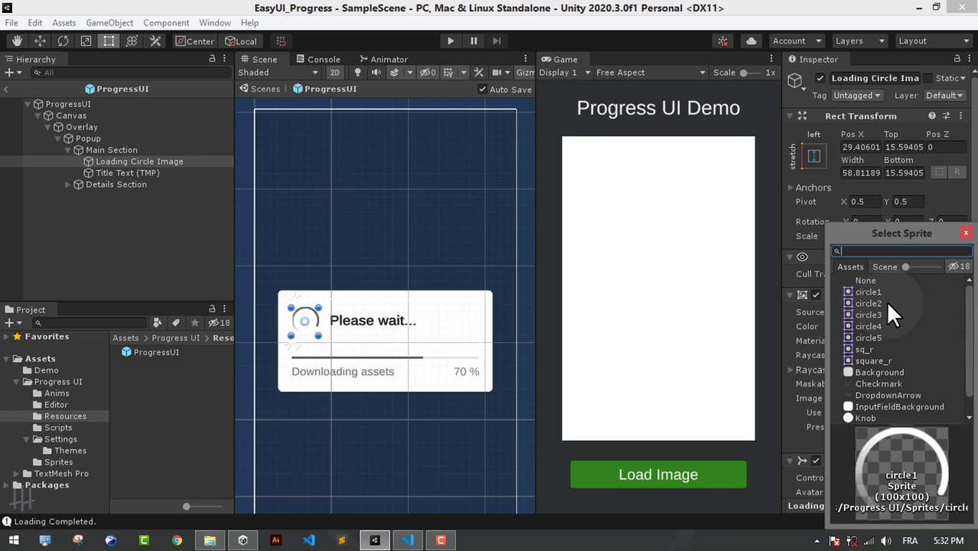
pyautogui.click(868, 303)
pyautogui.click(864, 315)
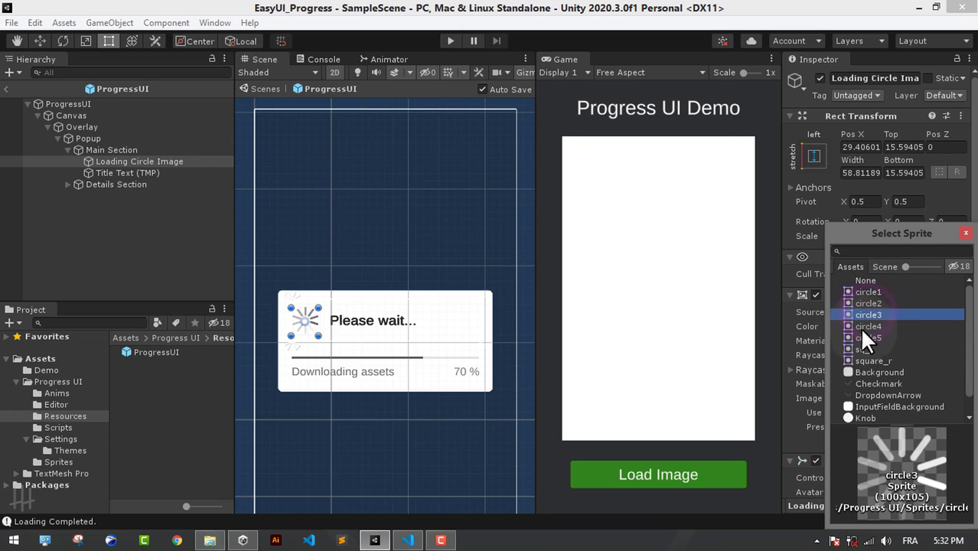
pyautogui.click(862, 337)
pyautogui.click(861, 345)
pyautogui.click(865, 337)
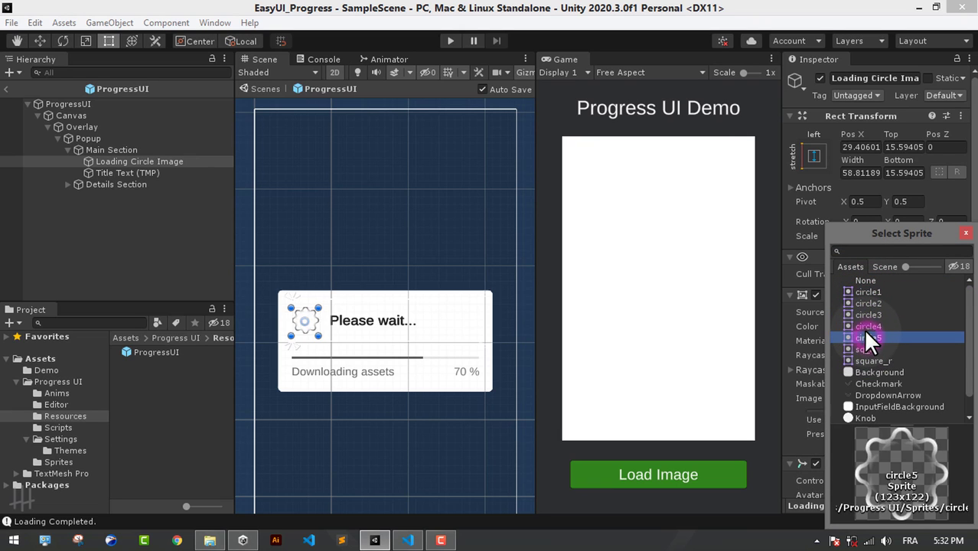
pyautogui.click(863, 327)
pyautogui.click(859, 315)
pyautogui.click(863, 303)
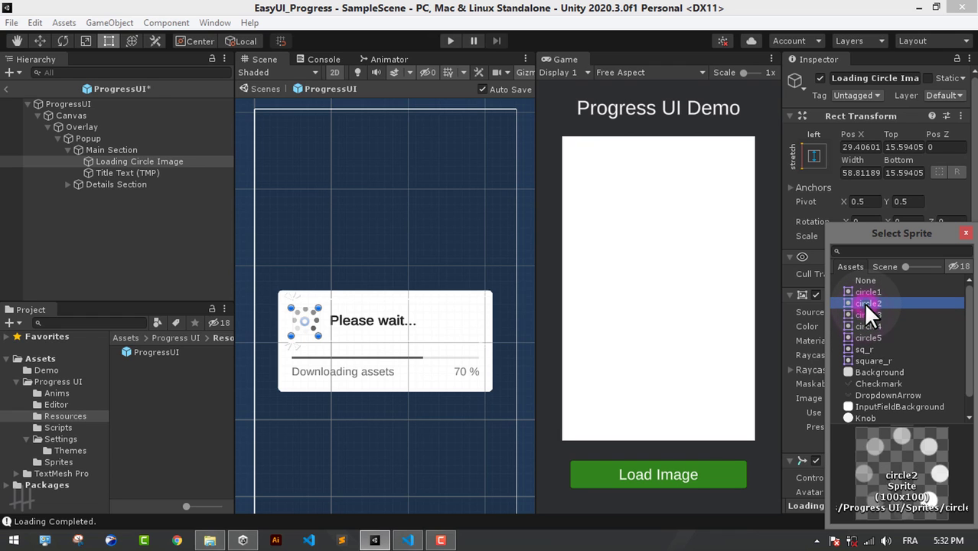
pyautogui.click(450, 41)
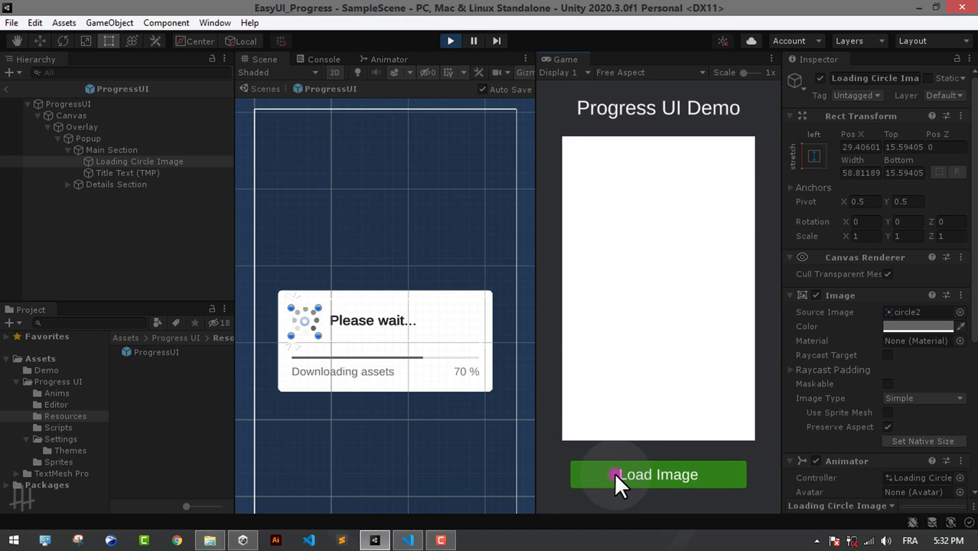
# Step: Load the image to see the circle2 spinner reach 100 %, then return to the main scene
pyautogui.click(613, 472)
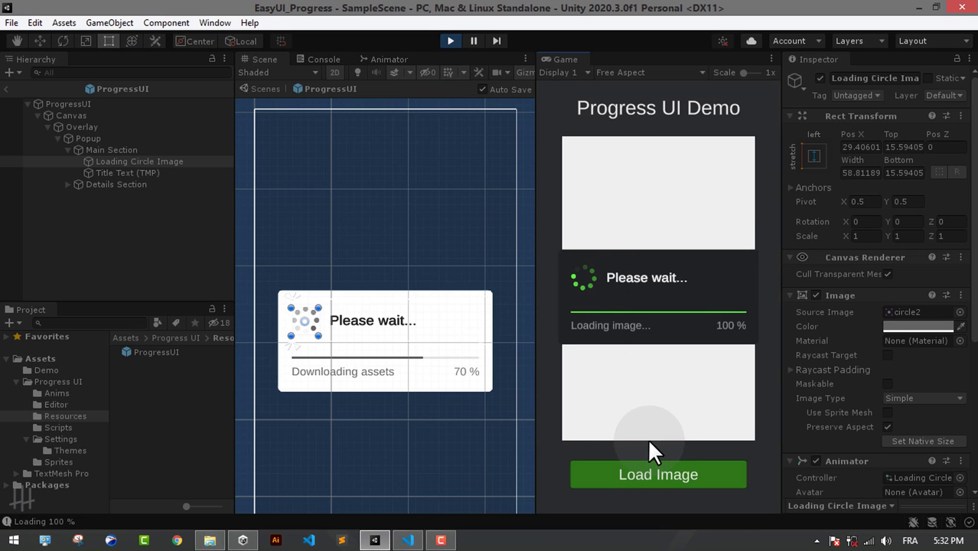
pyautogui.click(6, 89)
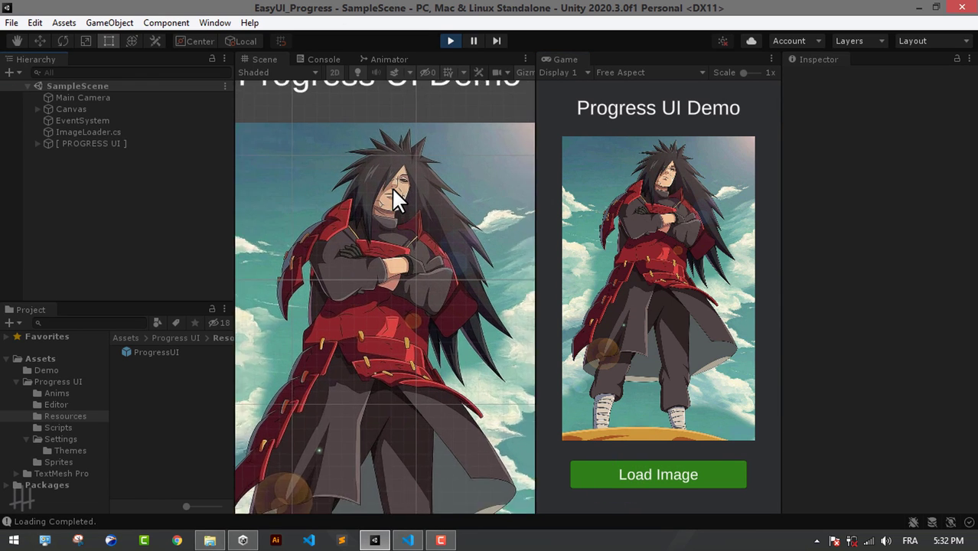
pyautogui.scroll(3, 391, 186)
pyautogui.scroll(2, 389, 186)
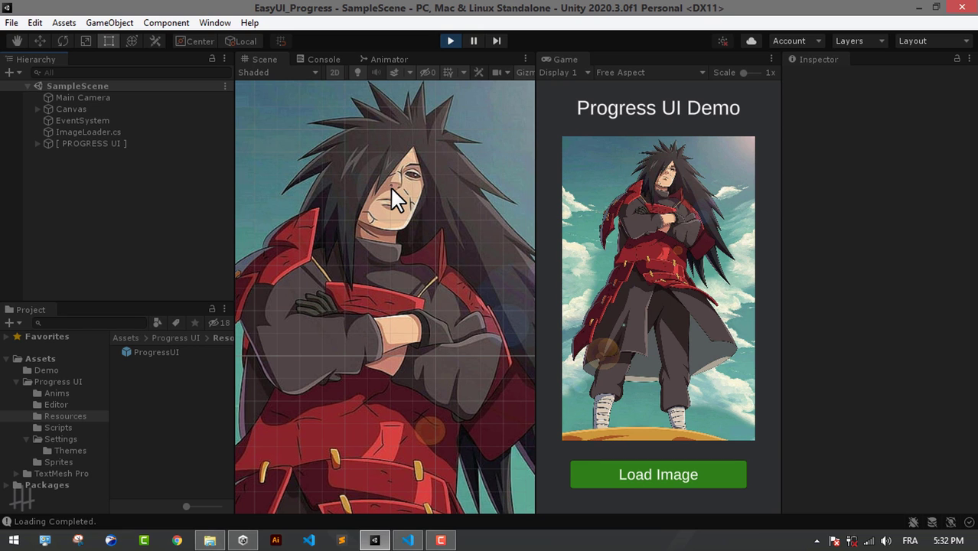